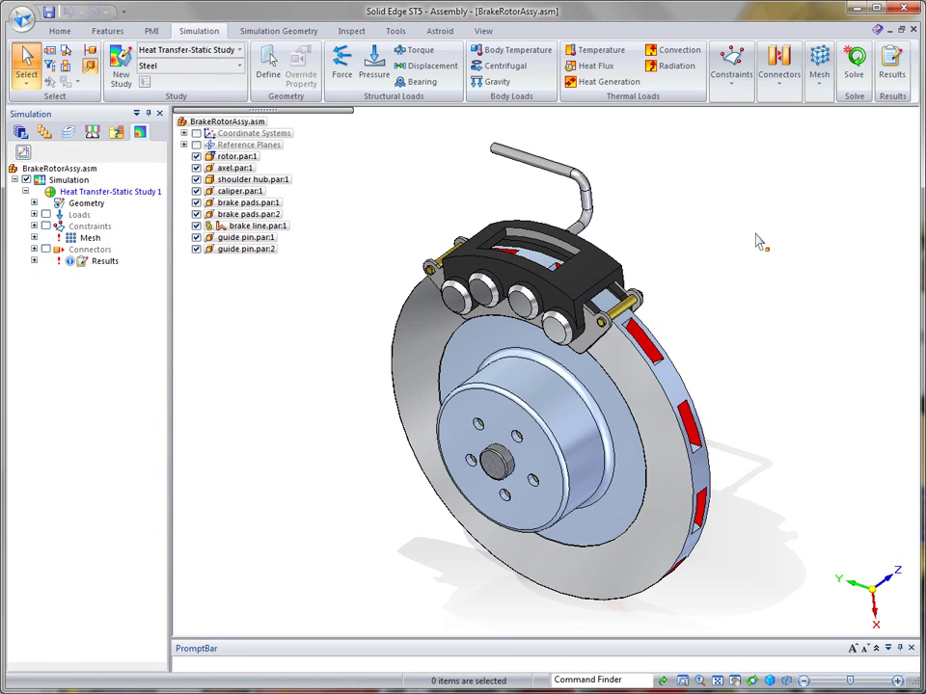
Open the Display Configurations dialog listing the assembly's saved configurations.
mouse_move(759, 242)
middle_down()
mouse_move(704, 255)
mouse_move(694, 264)
mouse_move(717, 279)
middle_up()
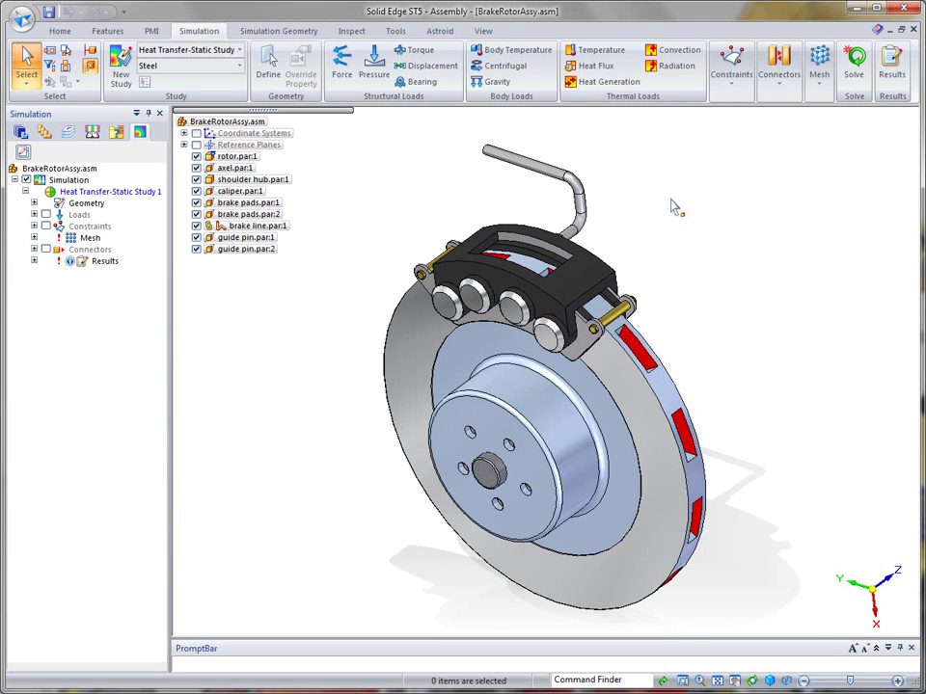
click(59, 31)
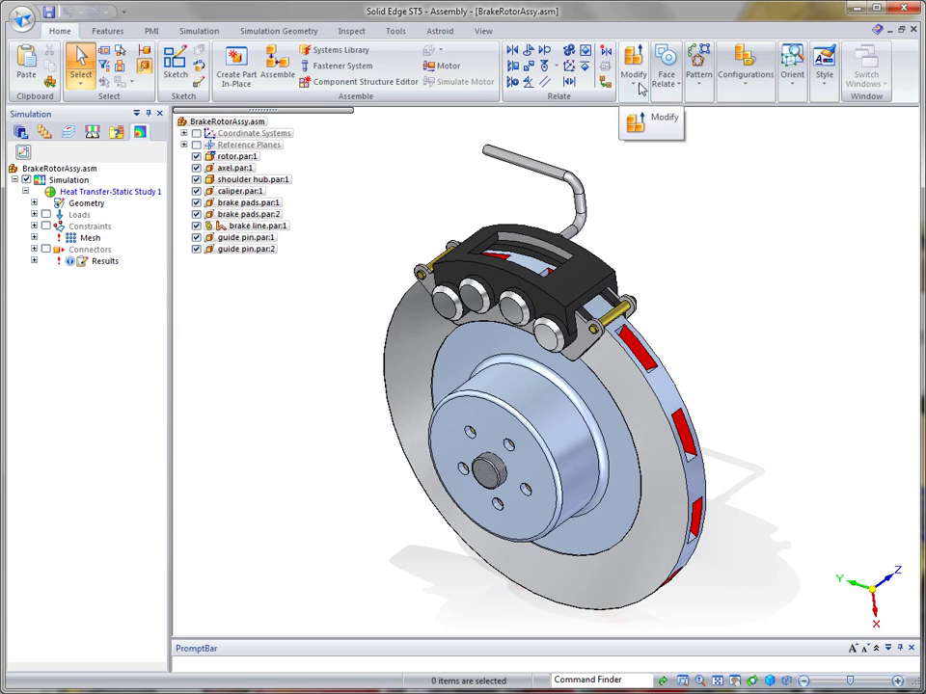
click(744, 85)
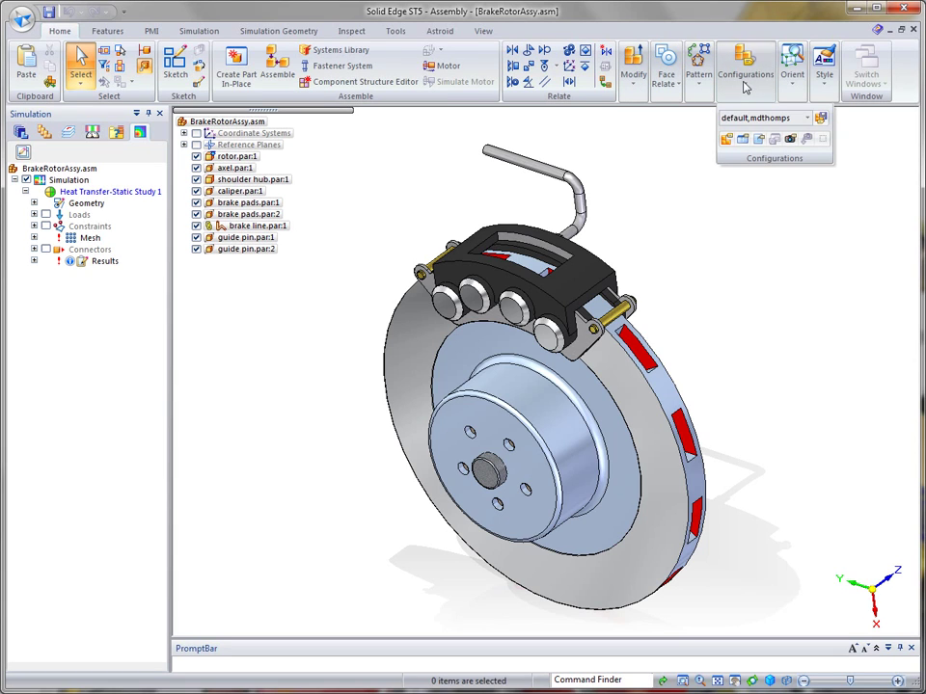
click(725, 138)
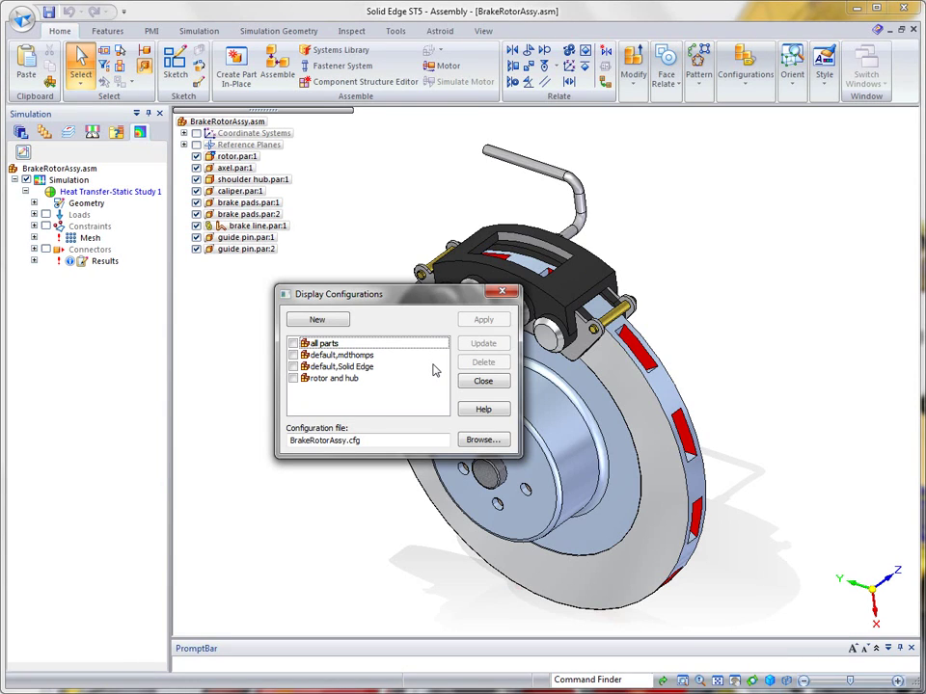
Apply the 'rotor and hub' display configuration and hide shoulder hub.par:1.
click(338, 379)
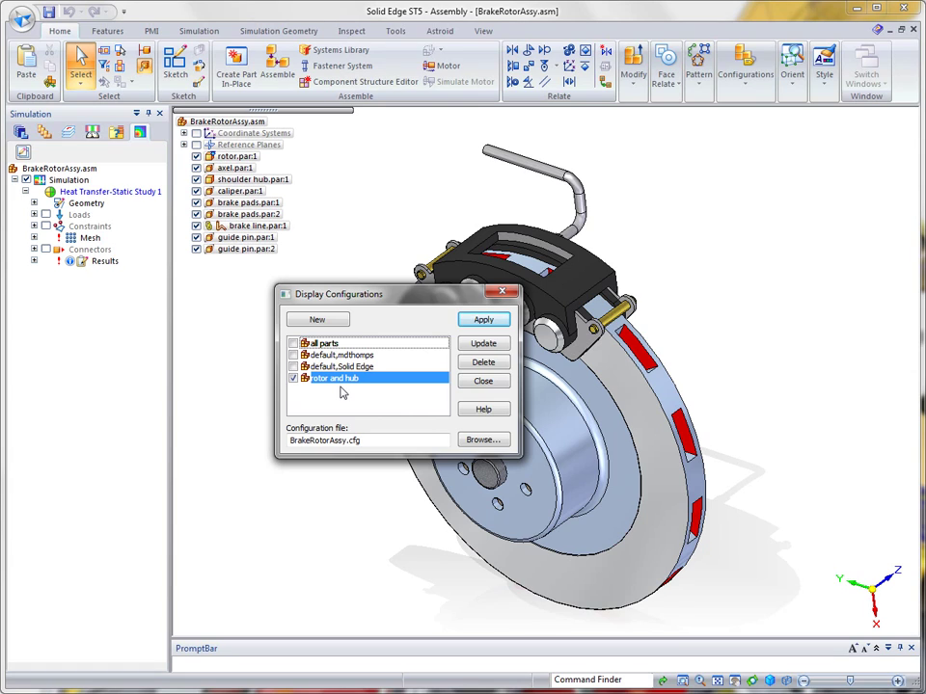
click(486, 324)
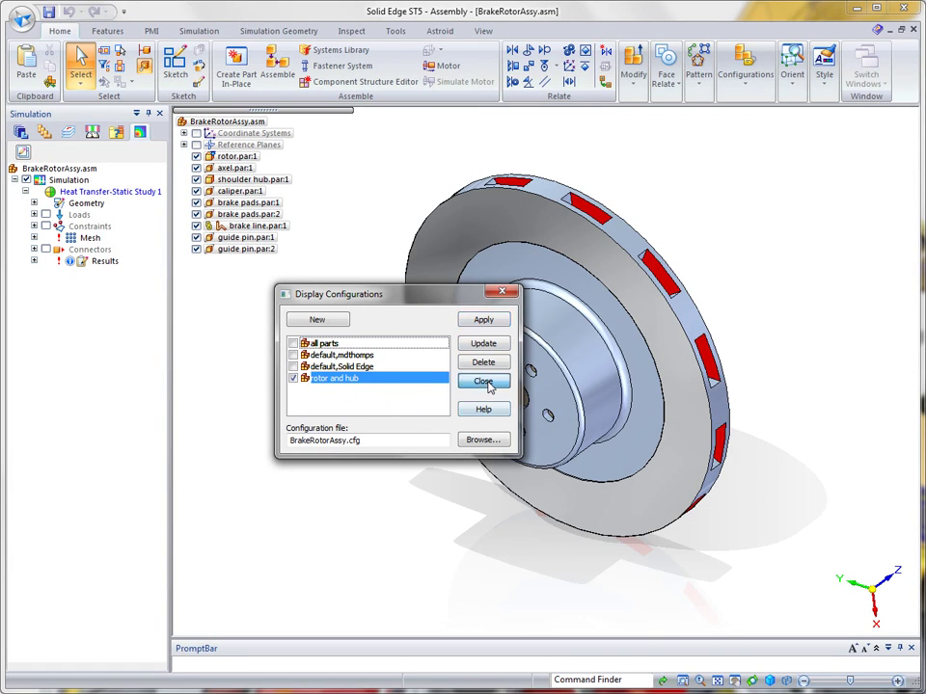
click(486, 382)
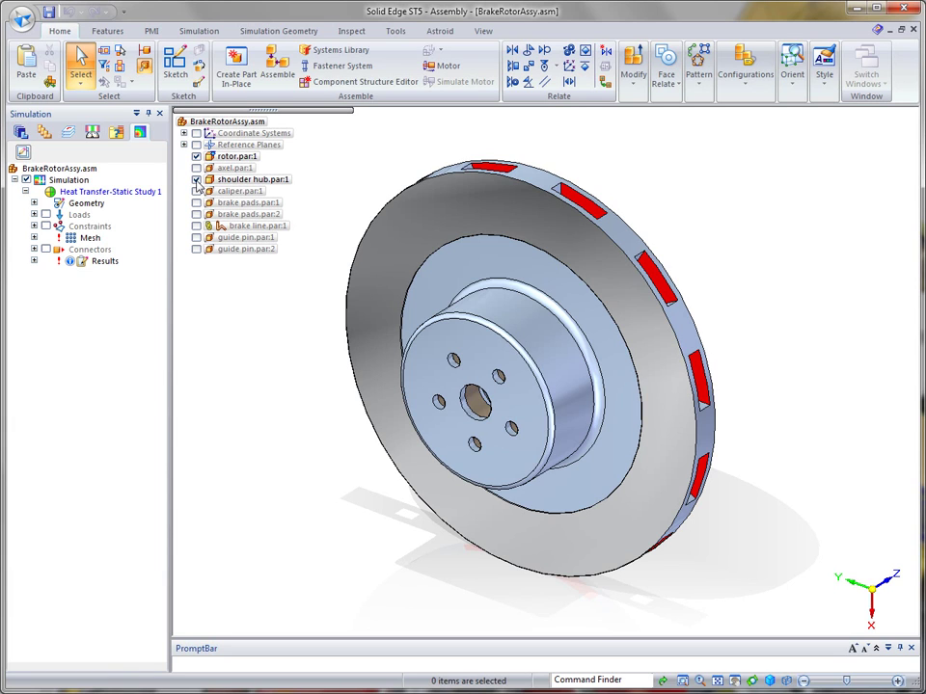
click(197, 180)
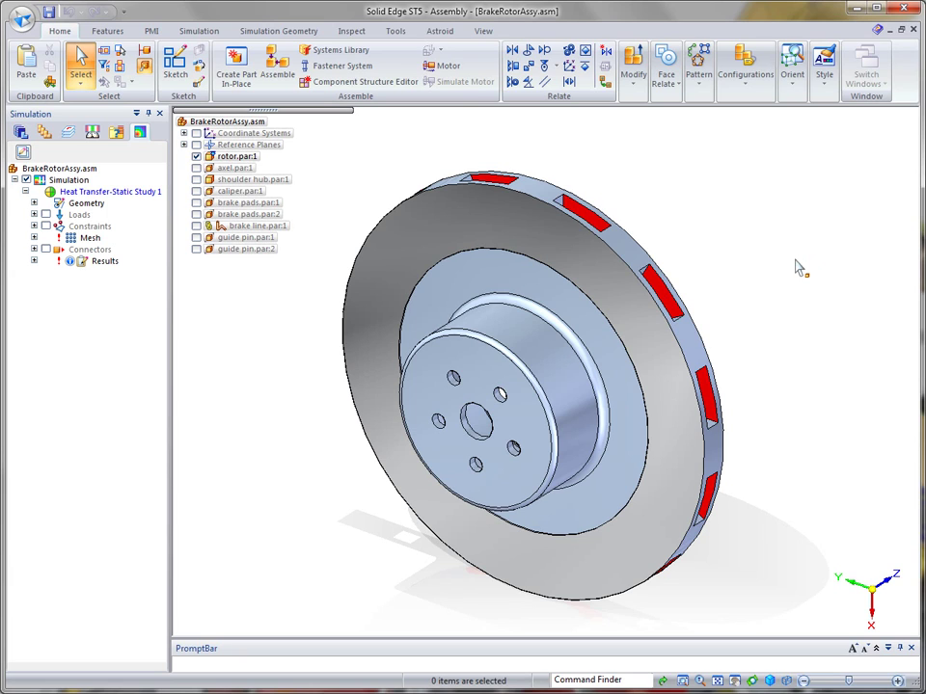
Create Heat Transfer Study 1 with study type Steady State Heat Transfer.
click(197, 33)
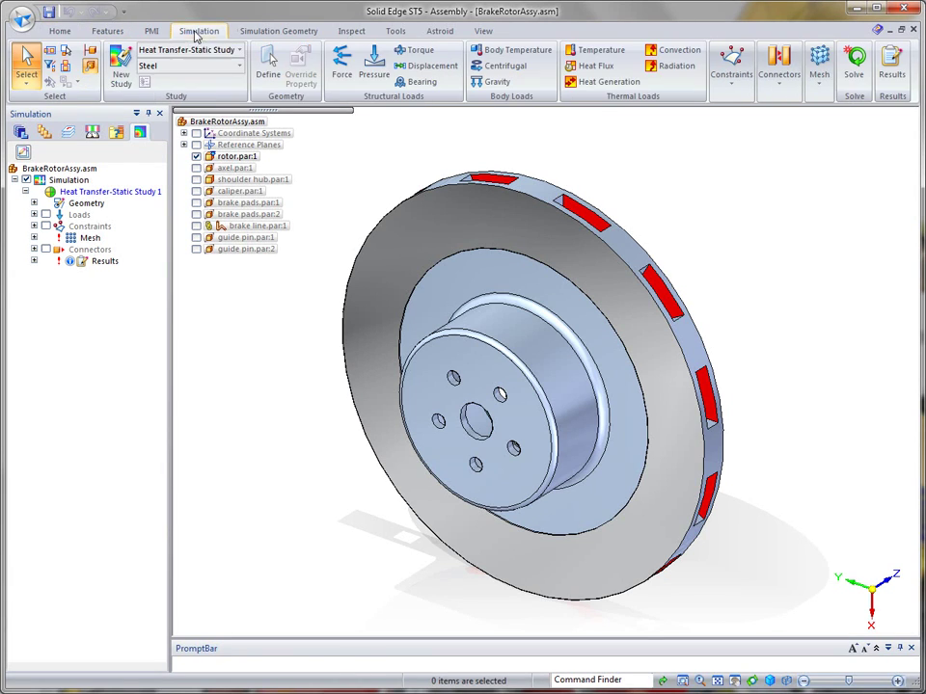
click(120, 66)
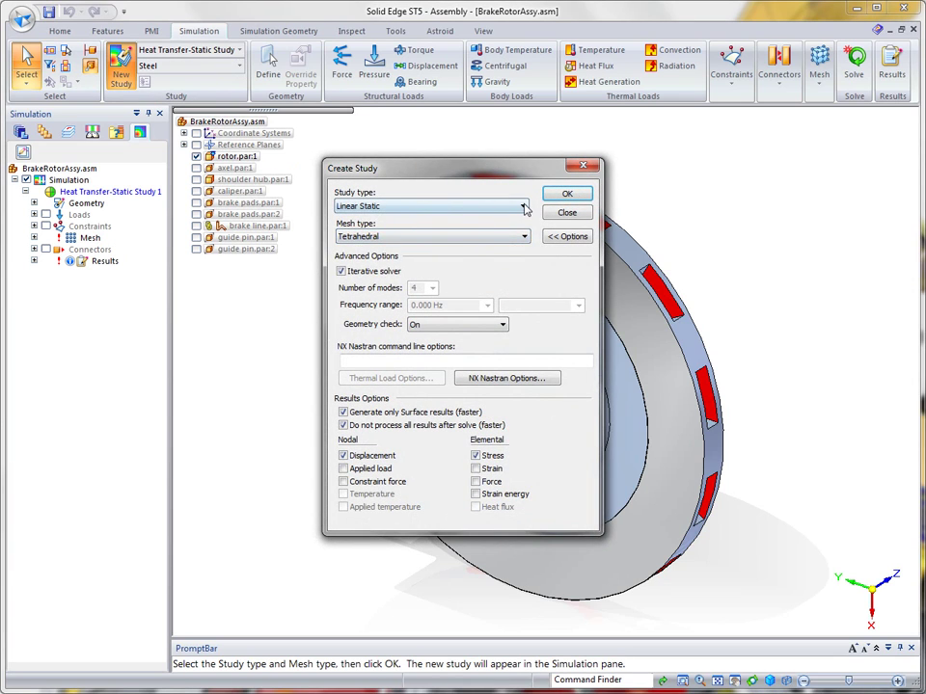
click(526, 206)
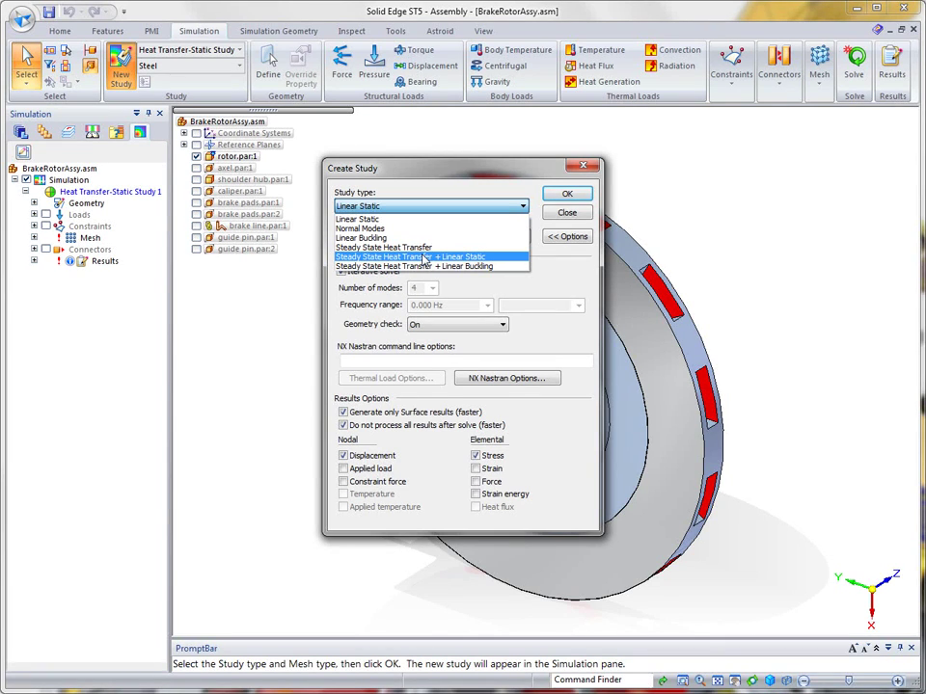
key(Escape)
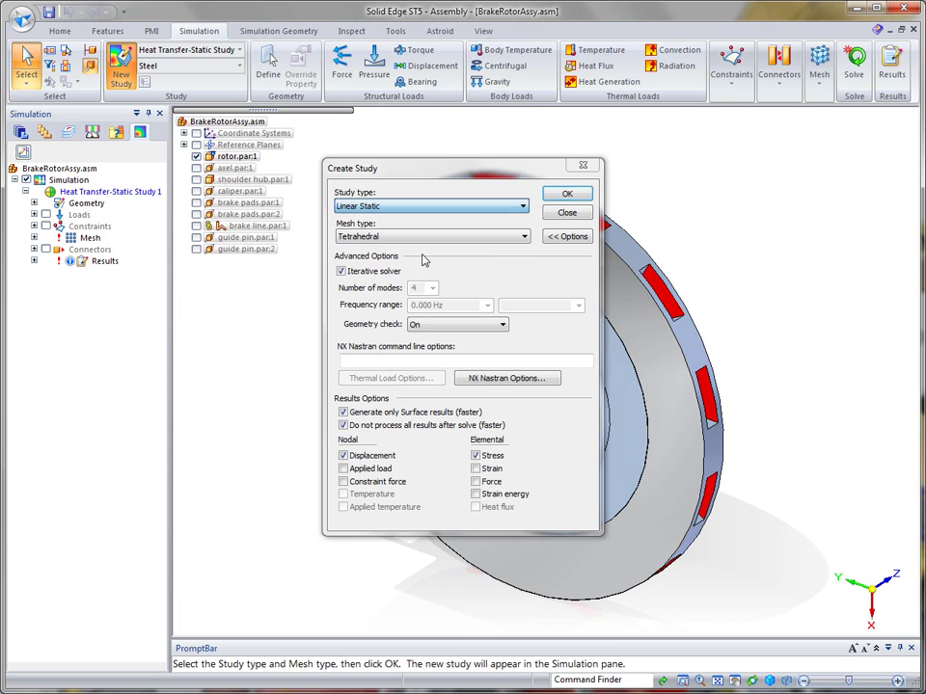
click(524, 207)
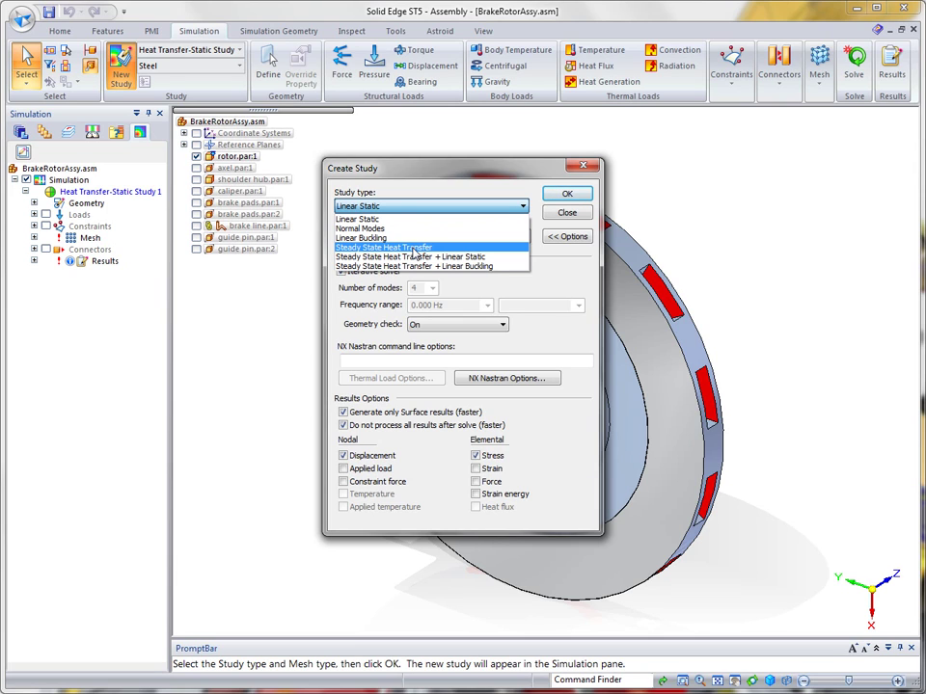
click(415, 248)
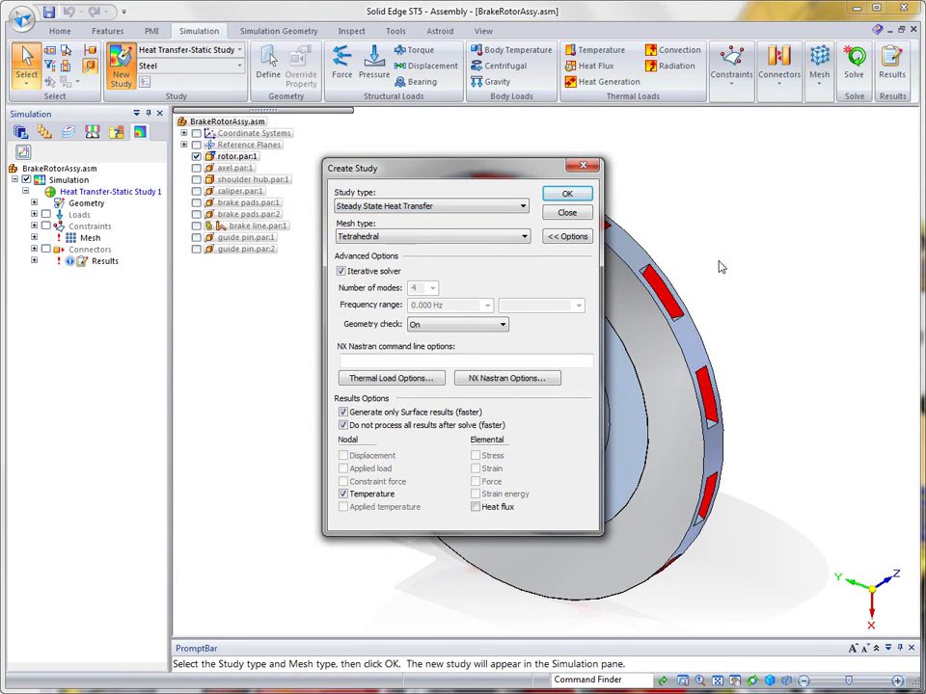
click(569, 196)
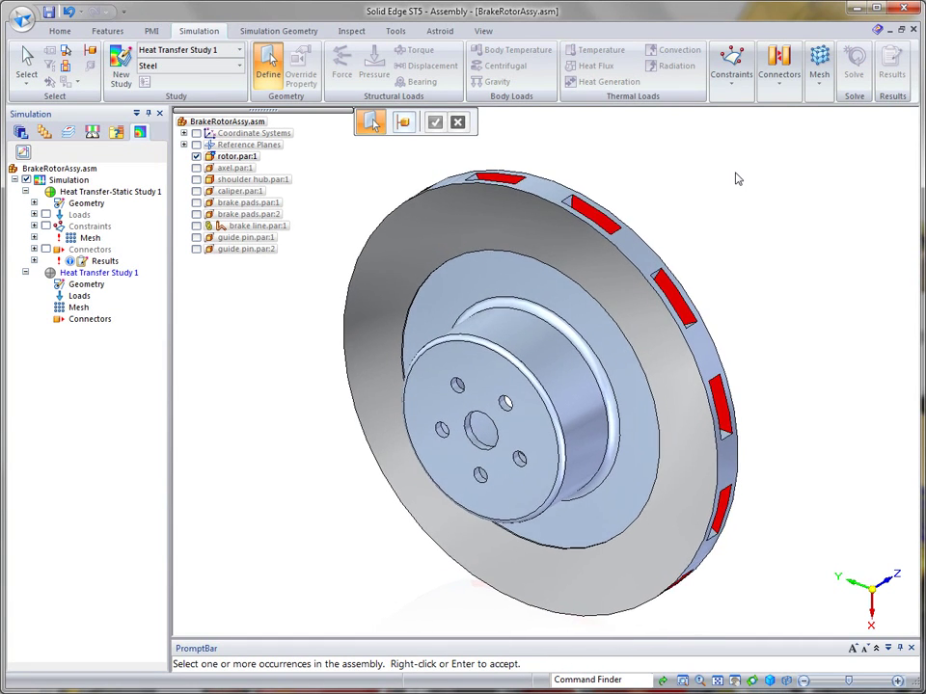
Set the rotor as study geometry and filter the tree to Heat Transfer Study 1 only.
middle_drag(734, 177, 599, 198)
click(572, 233)
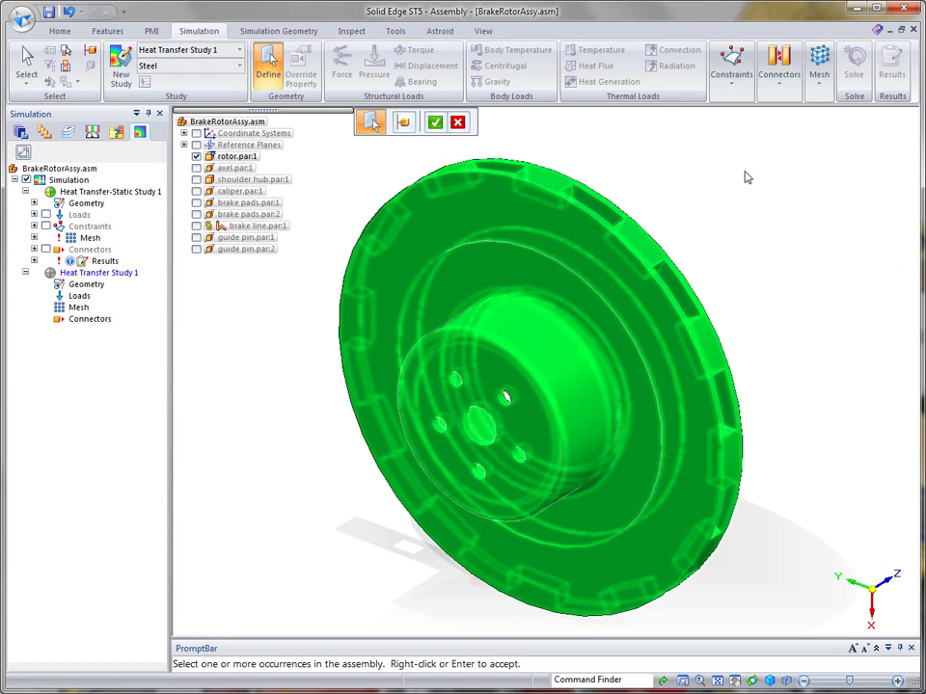
right_click(689, 158)
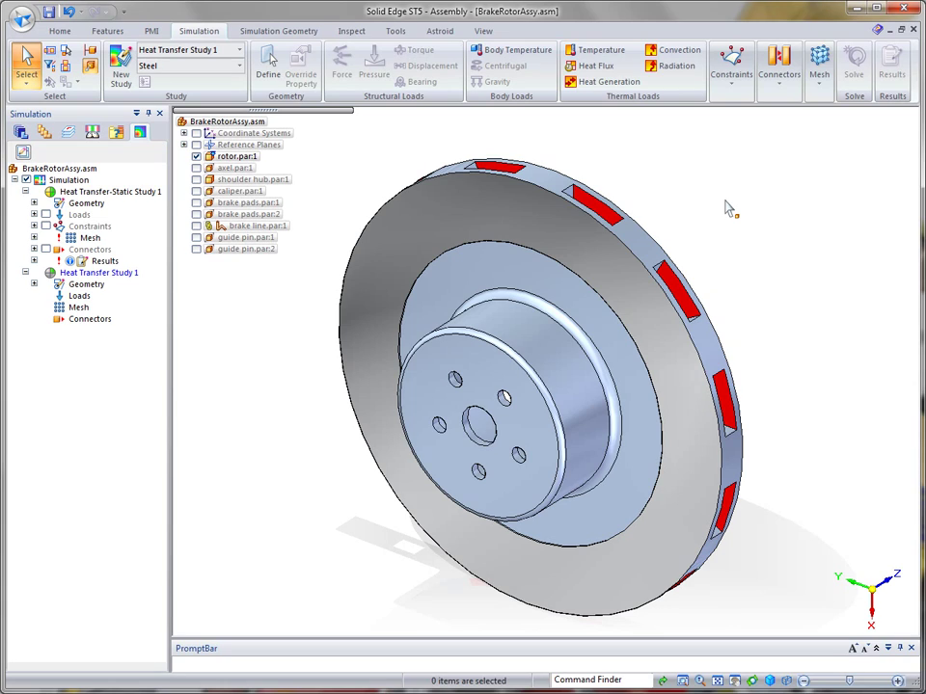
click(23, 152)
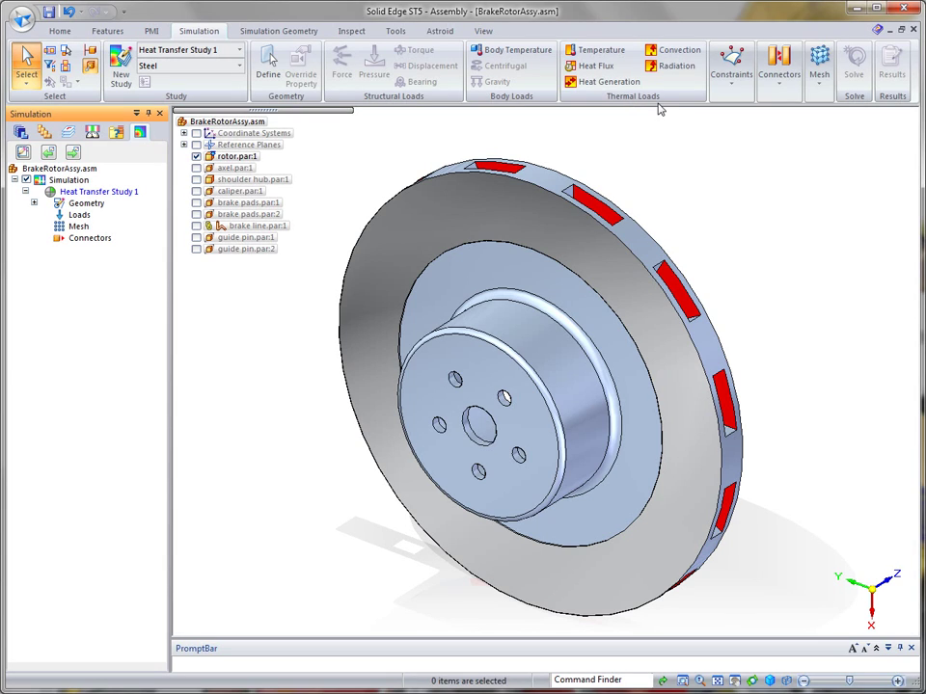
Apply Heat Flux 1 of 1200 W to both rotor braking faces.
click(590, 70)
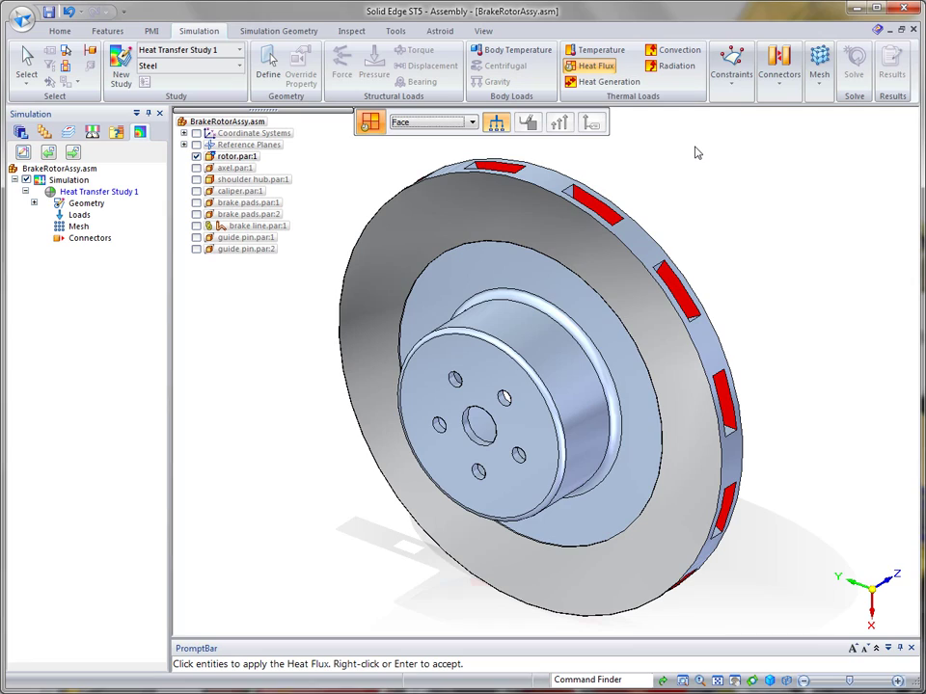
mouse_move(698, 153)
middle_down()
mouse_move(764, 172)
mouse_move(547, 149)
middle_up()
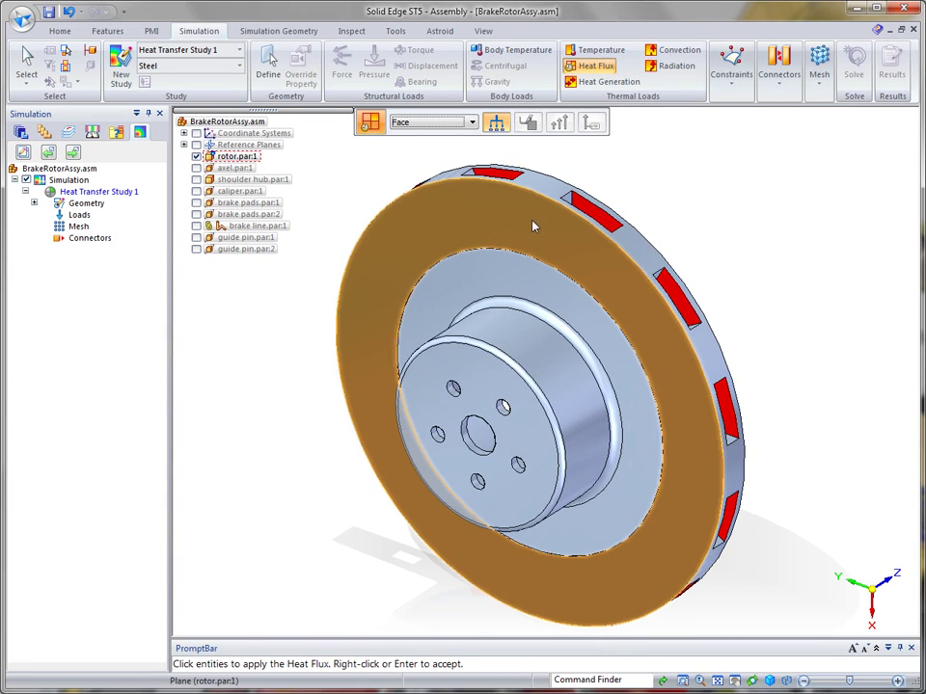
click(533, 225)
middle_drag(778, 201, 585, 191)
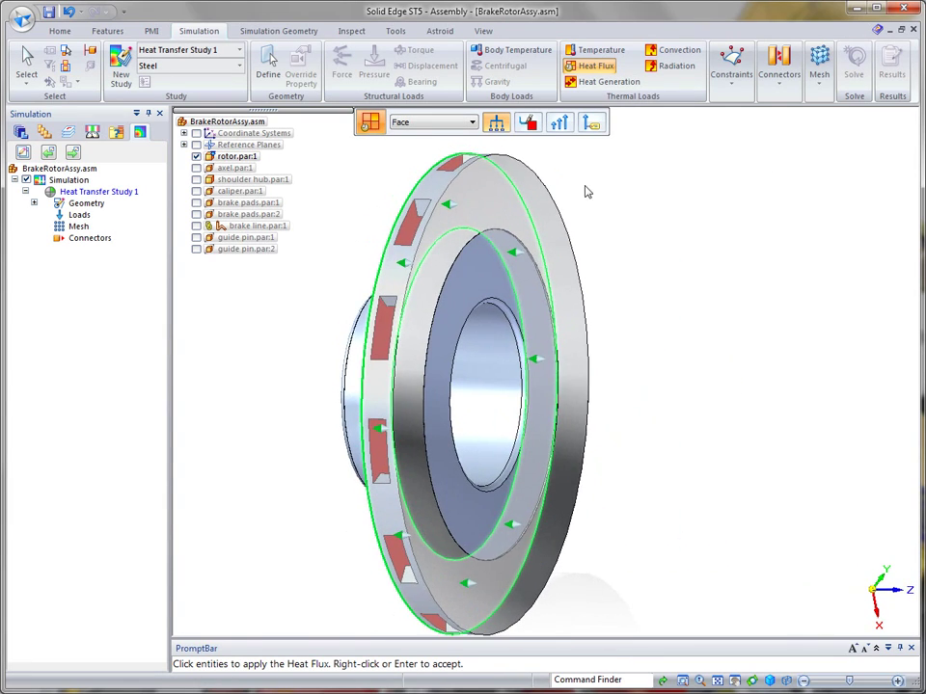
click(533, 213)
mouse_move(692, 206)
middle_down()
mouse_move(724, 204)
mouse_move(700, 197)
middle_up()
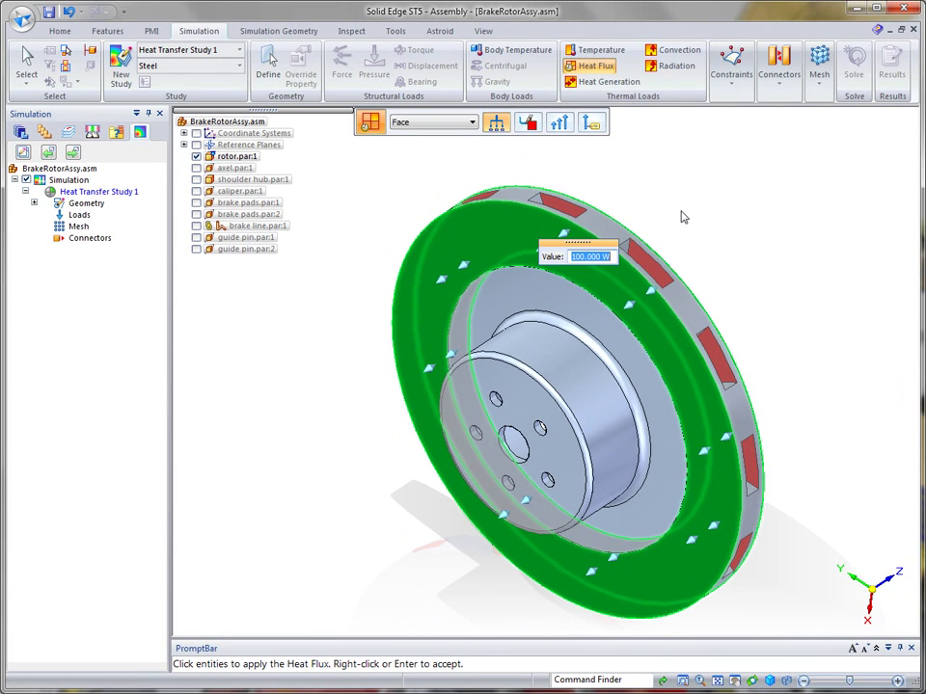
text(1200)
key(Return)
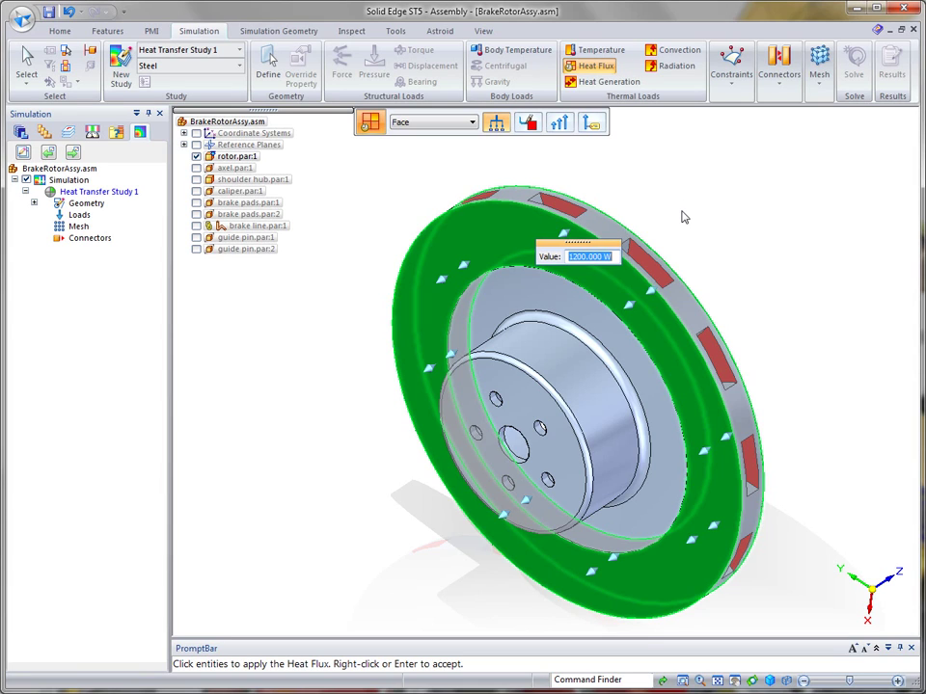
key(Return)
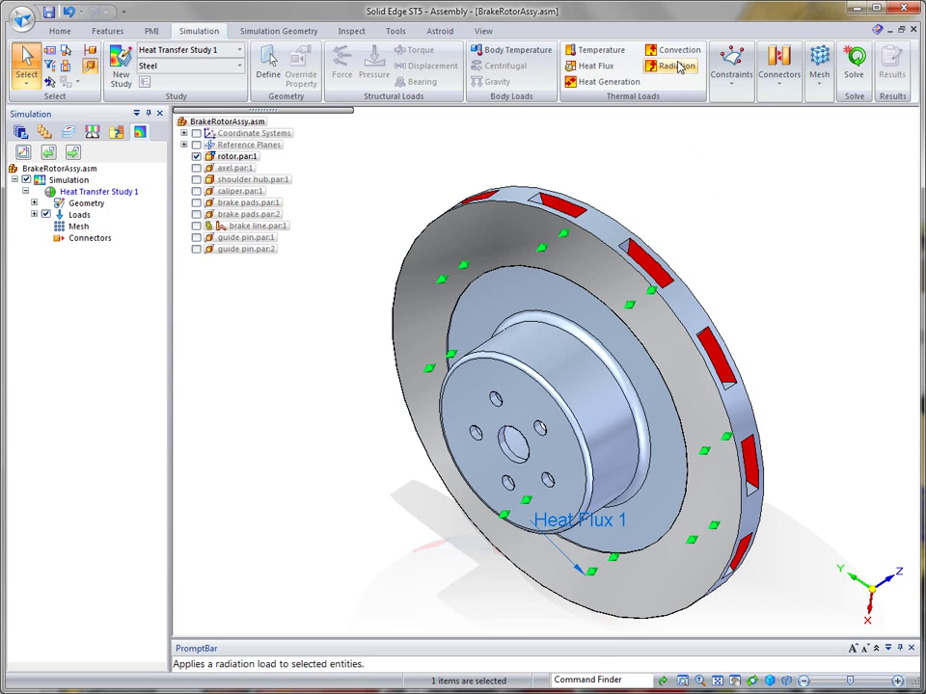
Add Convection 1 on the rotor, excluding the outer ring face, with 50 W/m²·K at 20 °C ambient.
click(737, 218)
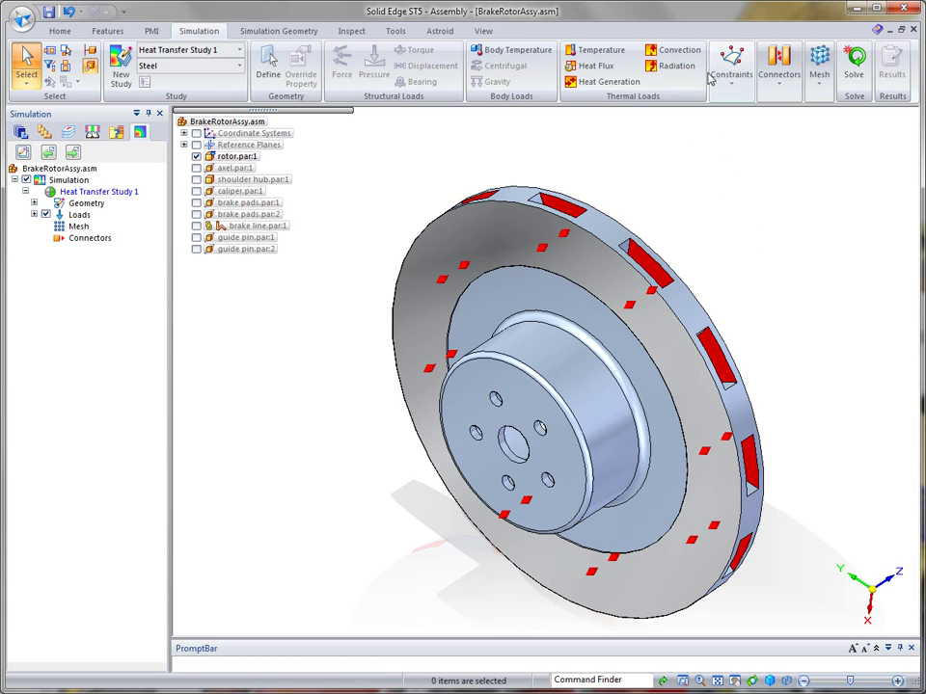
click(666, 53)
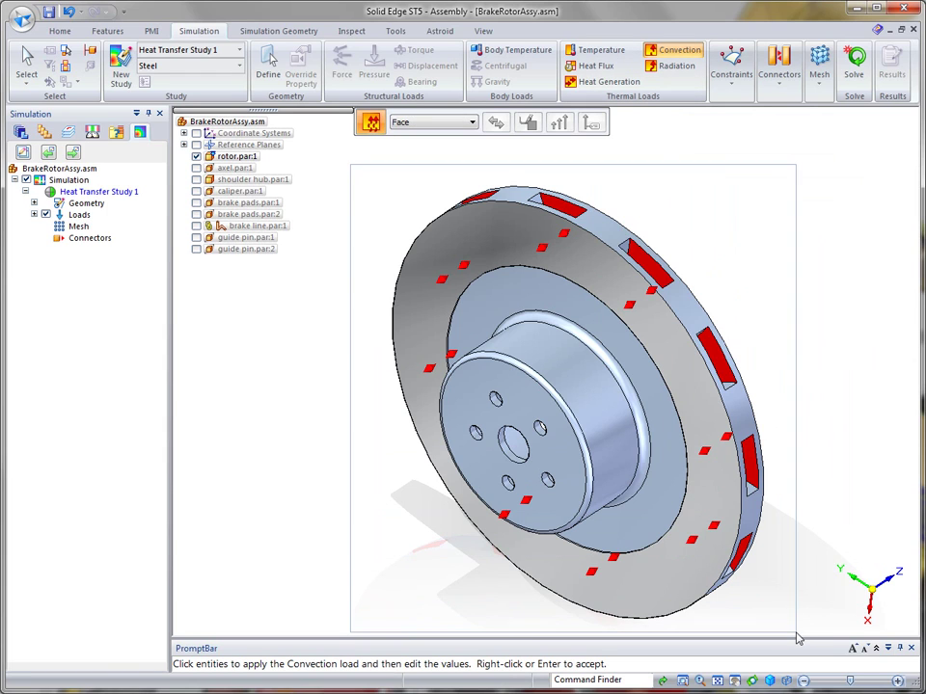
click(596, 351)
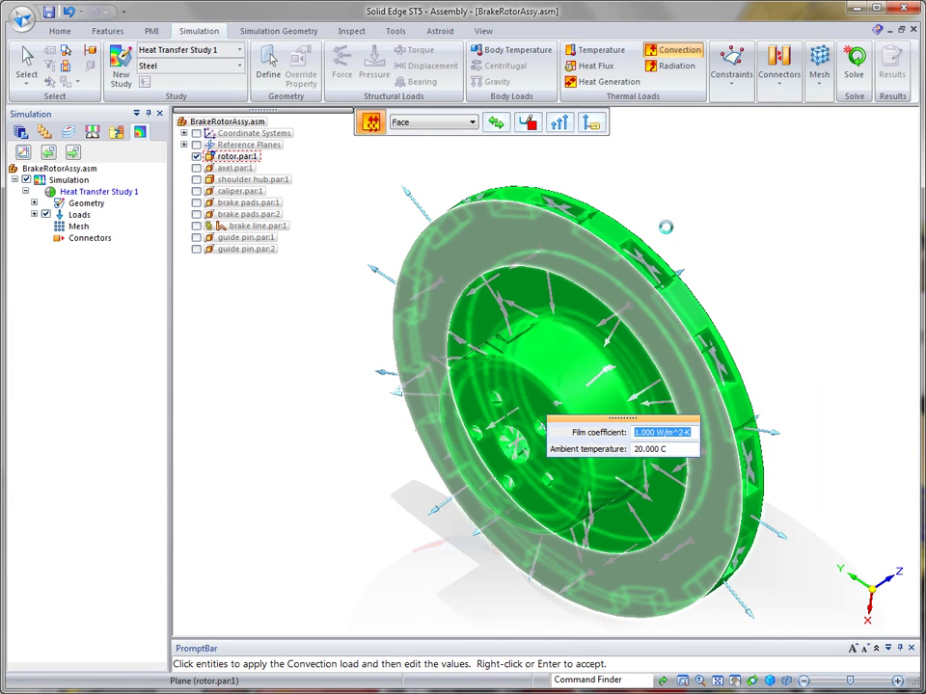
middle_drag(666, 227, 583, 259)
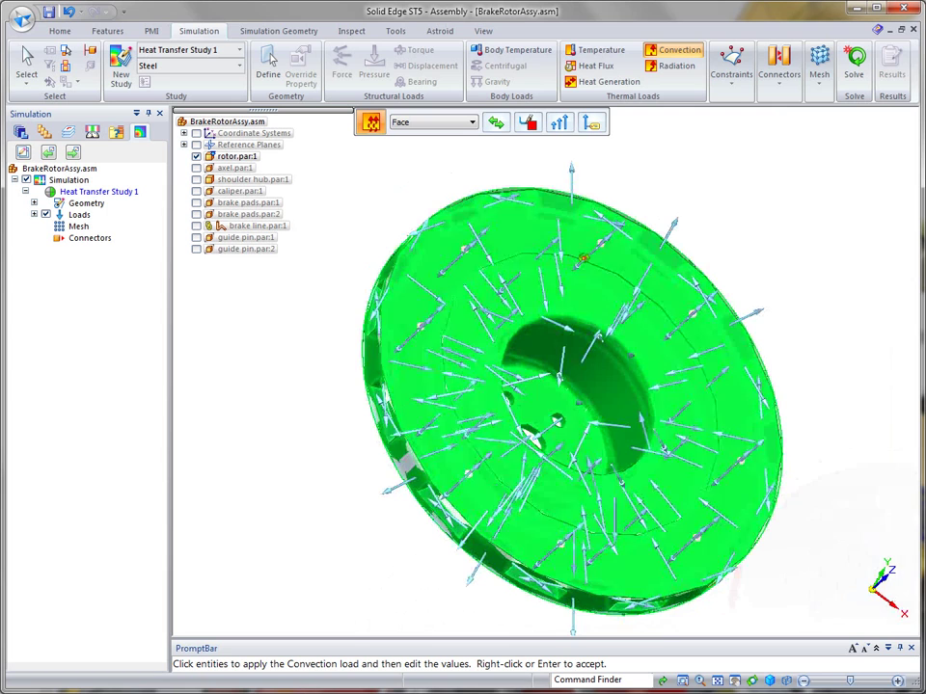
click(573, 227)
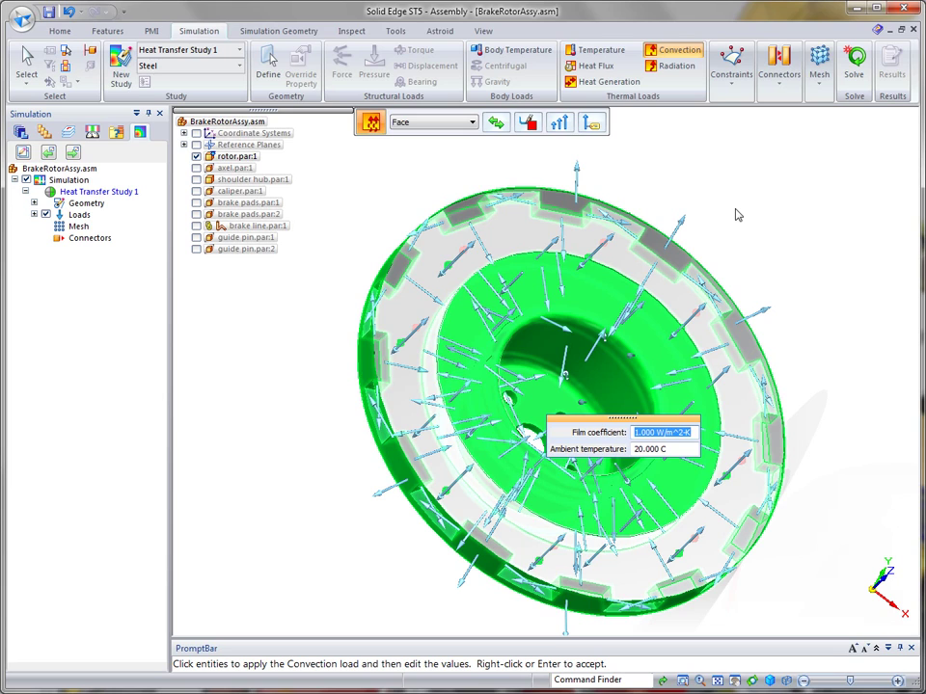
text(50)
key(Tab)
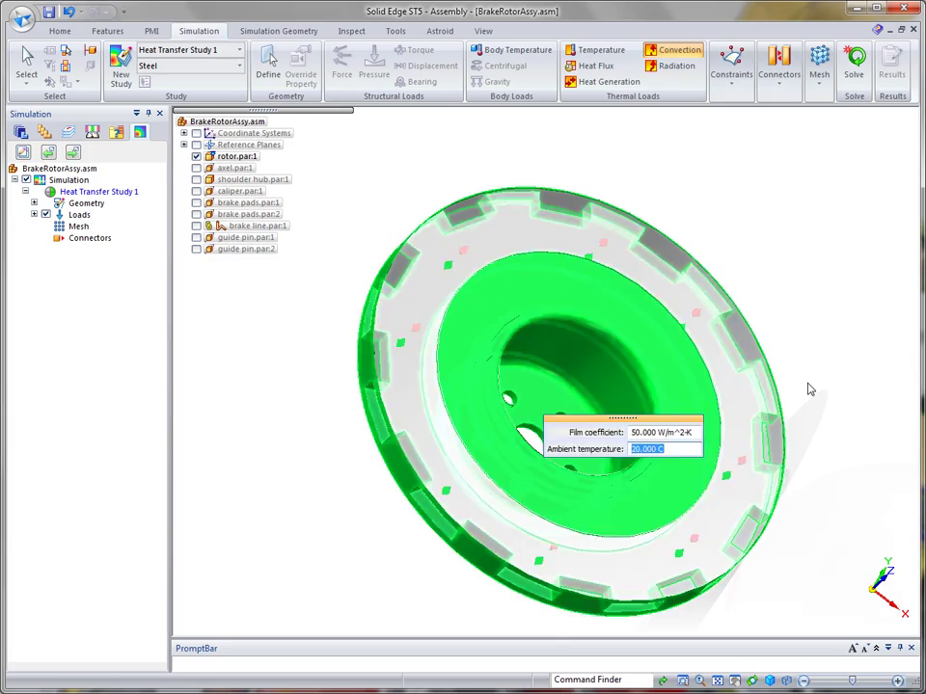
key(Return)
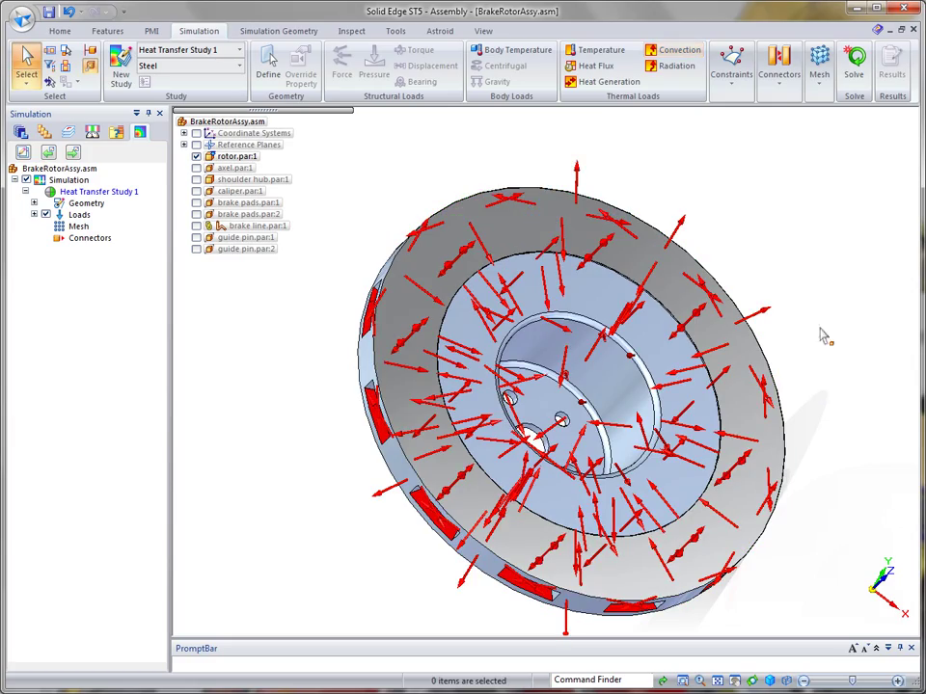
mouse_move(820, 334)
middle_down()
mouse_move(837, 283)
mouse_move(800, 271)
mouse_move(792, 252)
mouse_move(806, 257)
mouse_move(822, 241)
mouse_move(800, 253)
middle_up()
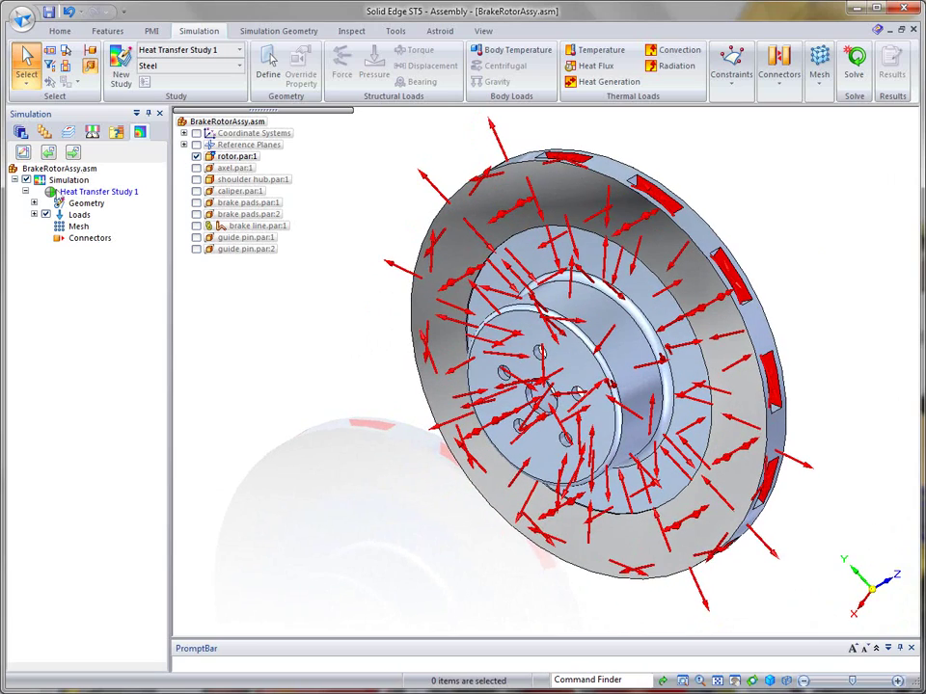
click(34, 215)
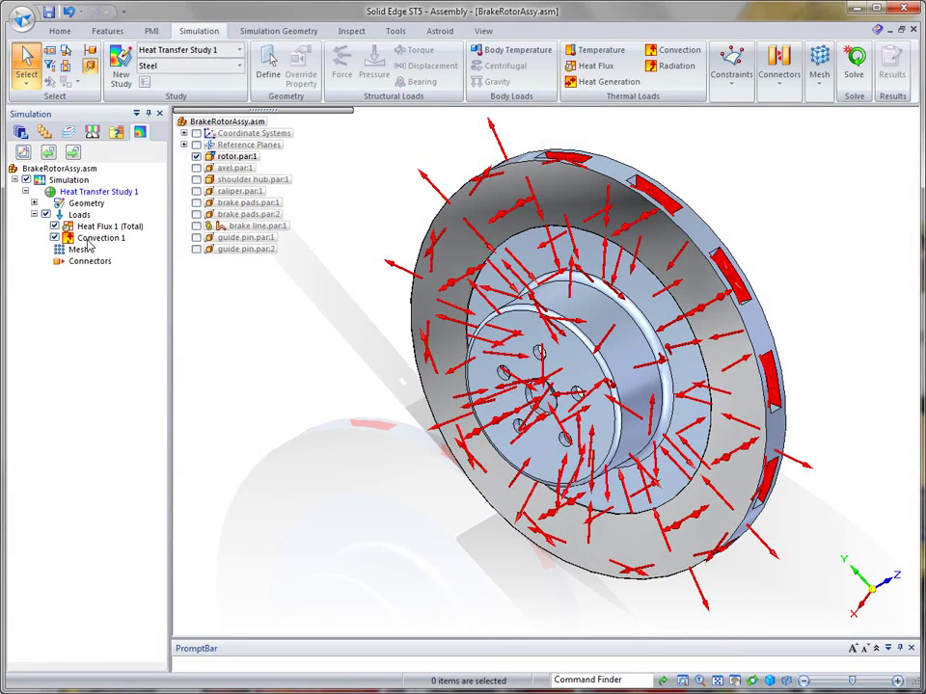
Hide the load symbols and solve for rotor temperatures of 55.9–207 °C.
click(45, 214)
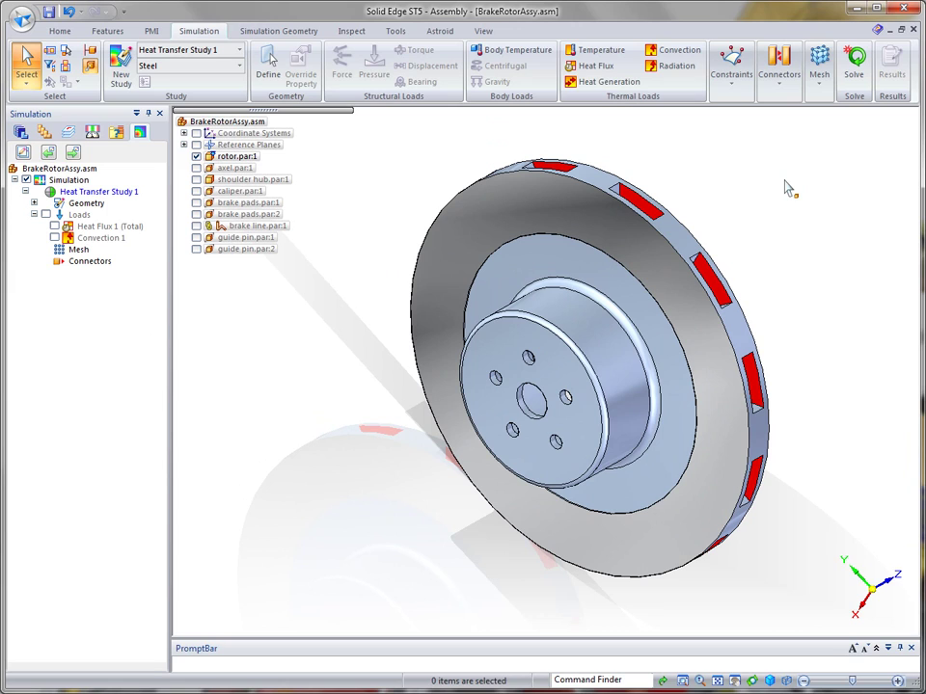
click(854, 63)
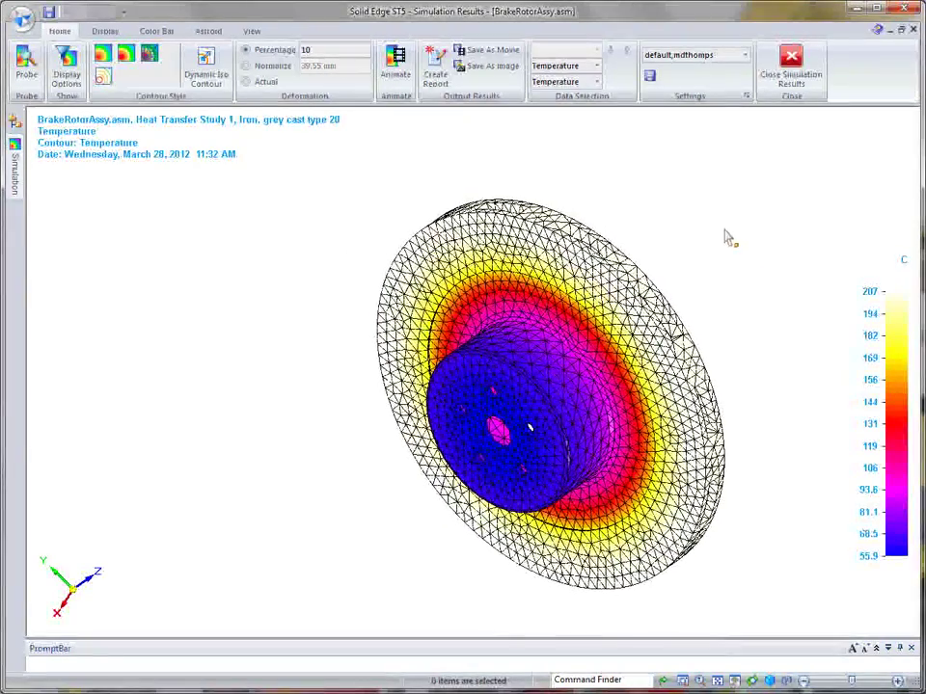
Label probed temperatures: 206 °C on the outer rim and 60.2 °C near the hub.
click(26, 62)
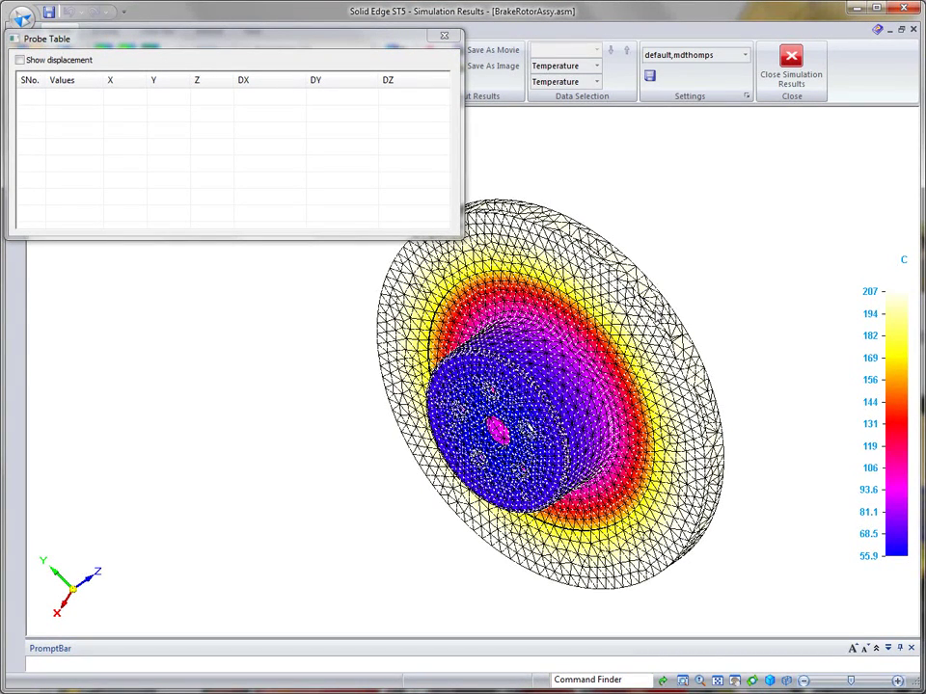
click(659, 293)
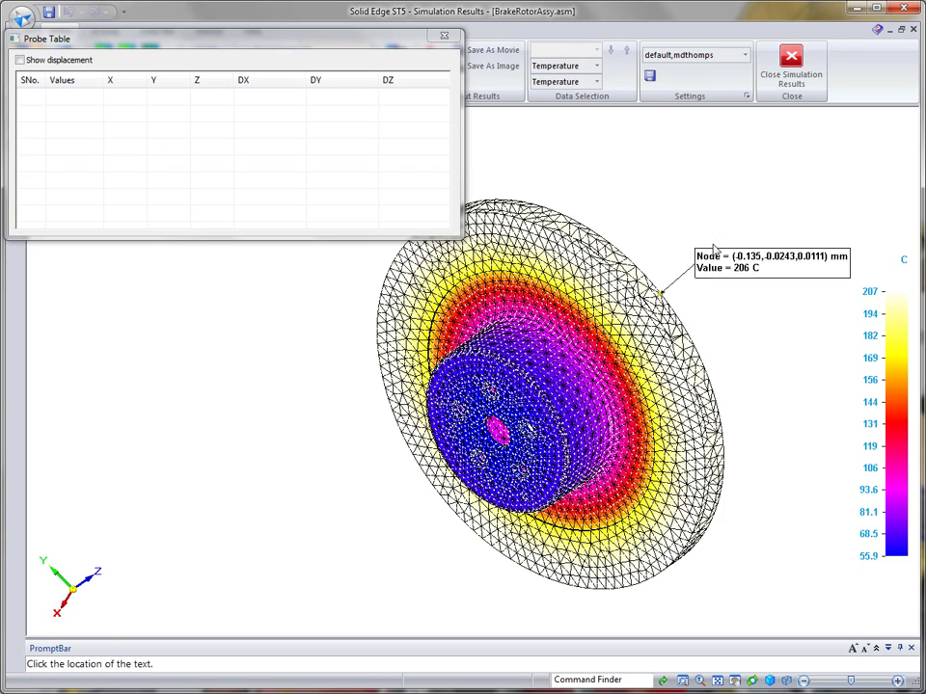
click(707, 232)
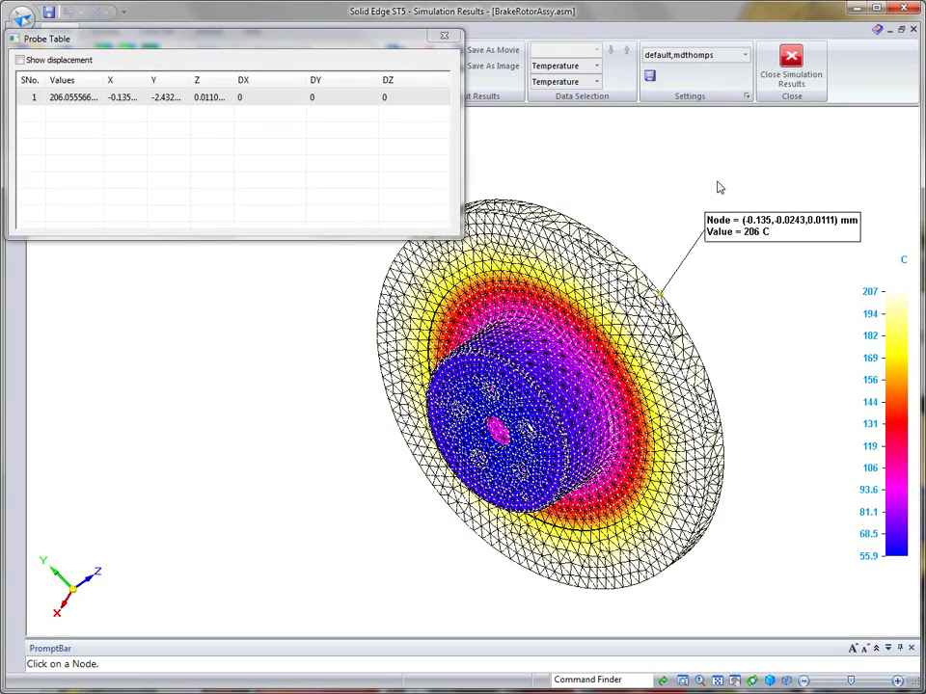
click(545, 441)
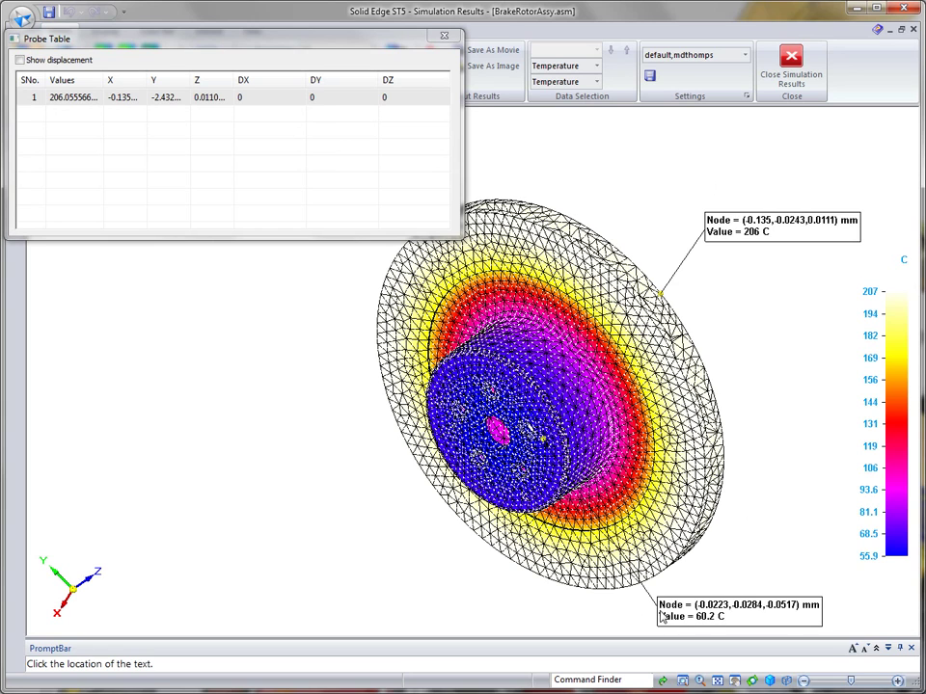
click(661, 614)
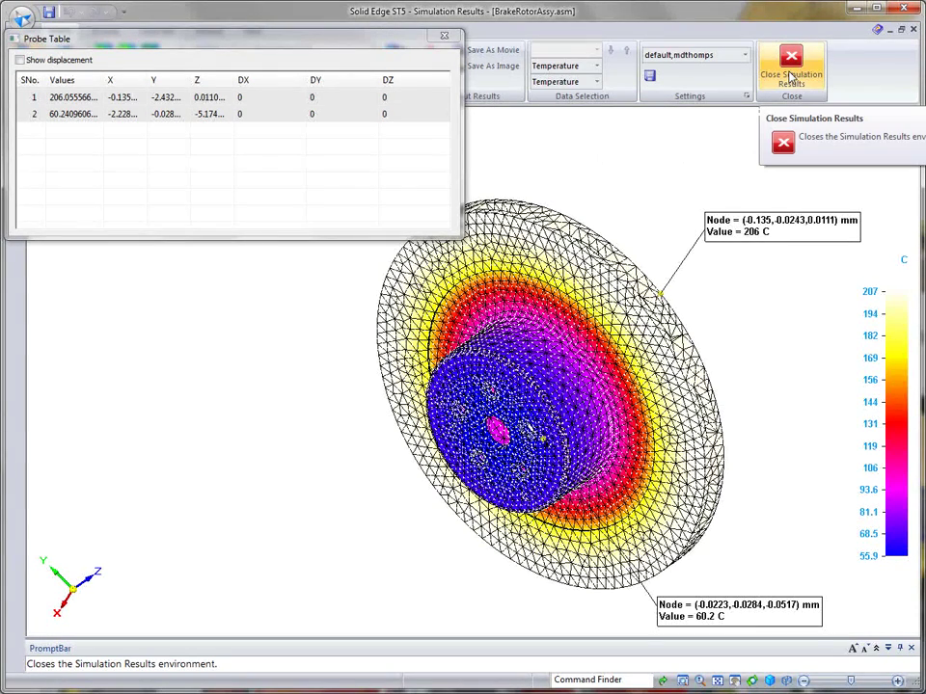
Close the results and replace the rotor with a copy saved as rotor2.par.
click(790, 63)
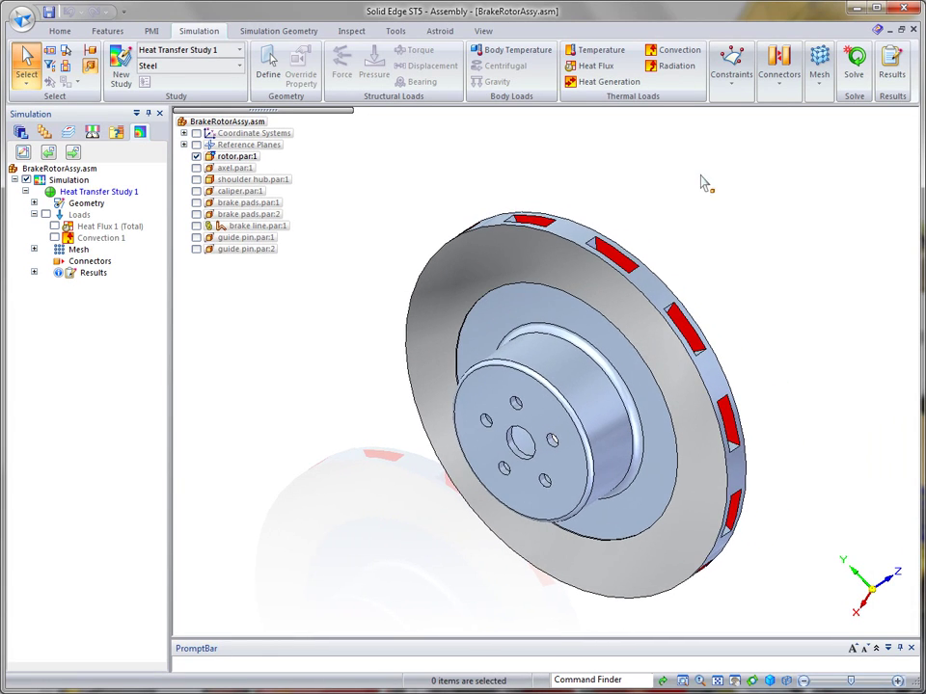
click(63, 32)
click(634, 79)
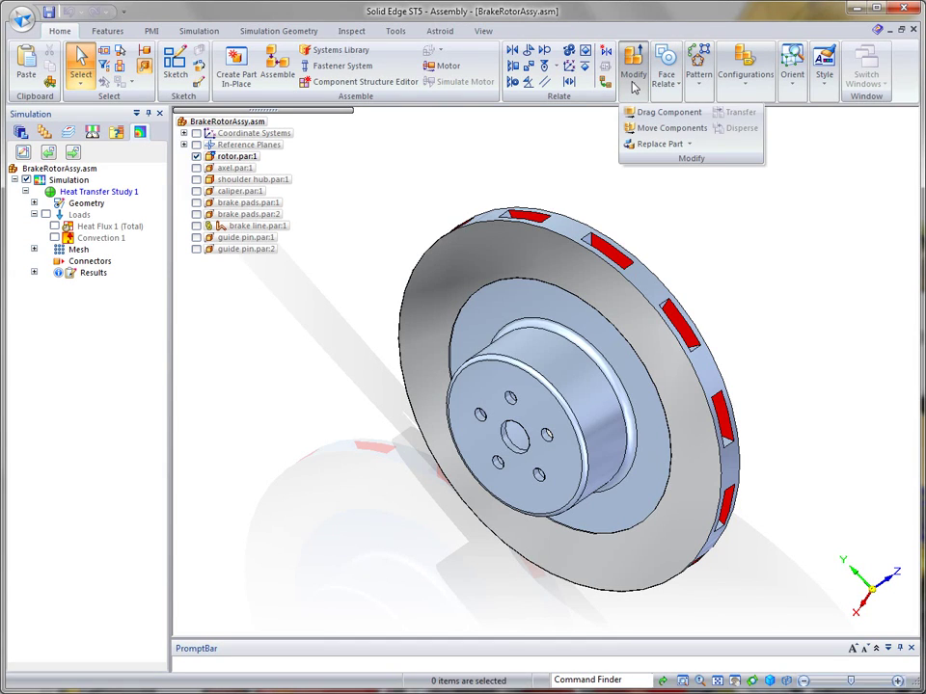
click(690, 143)
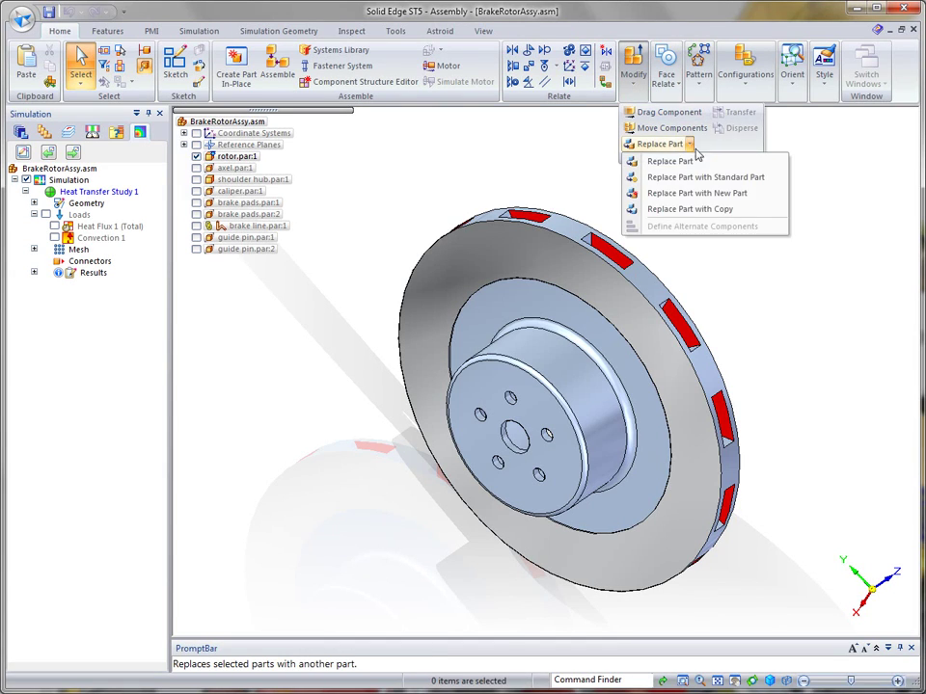
click(712, 216)
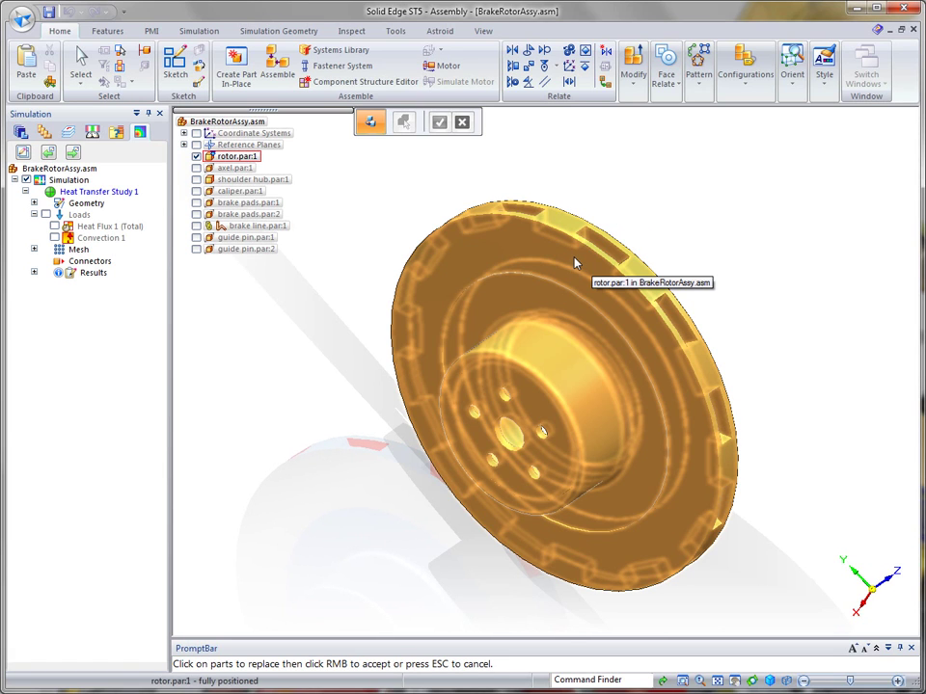
click(574, 262)
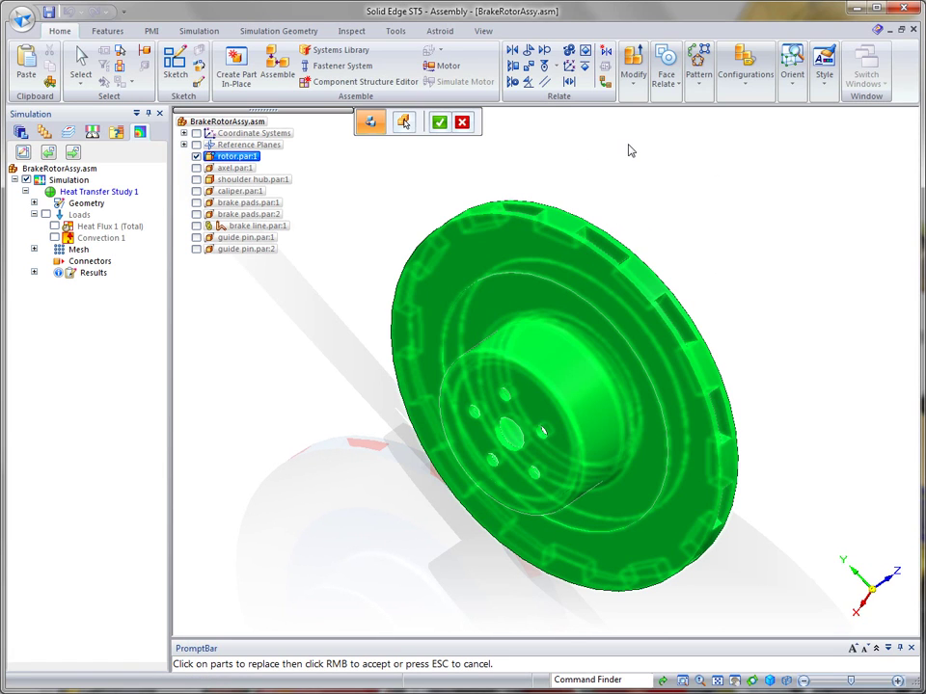
right_click(628, 150)
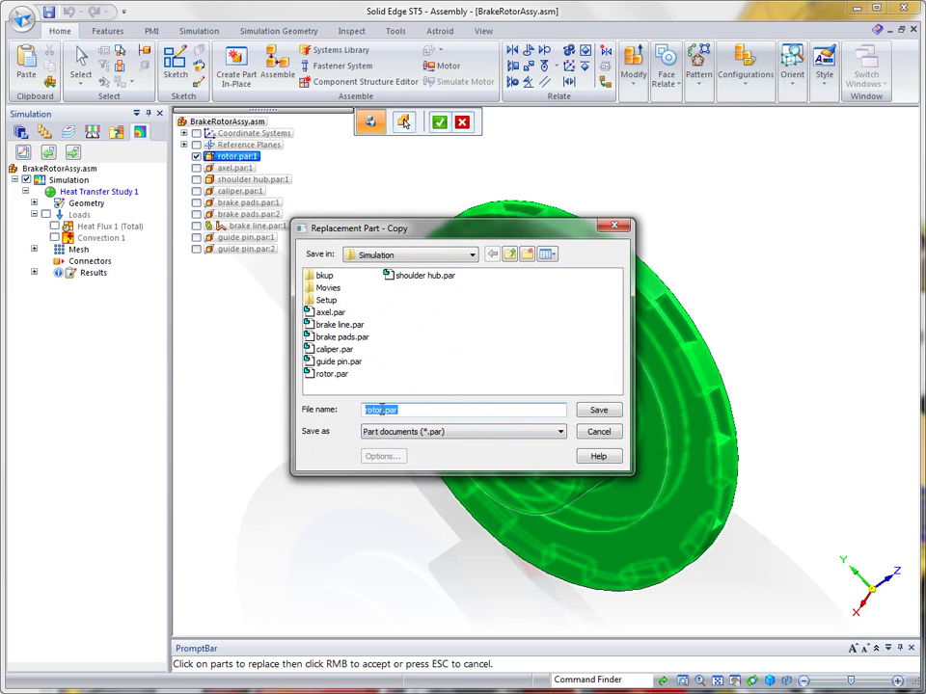
click(380, 410)
text(2)
click(607, 415)
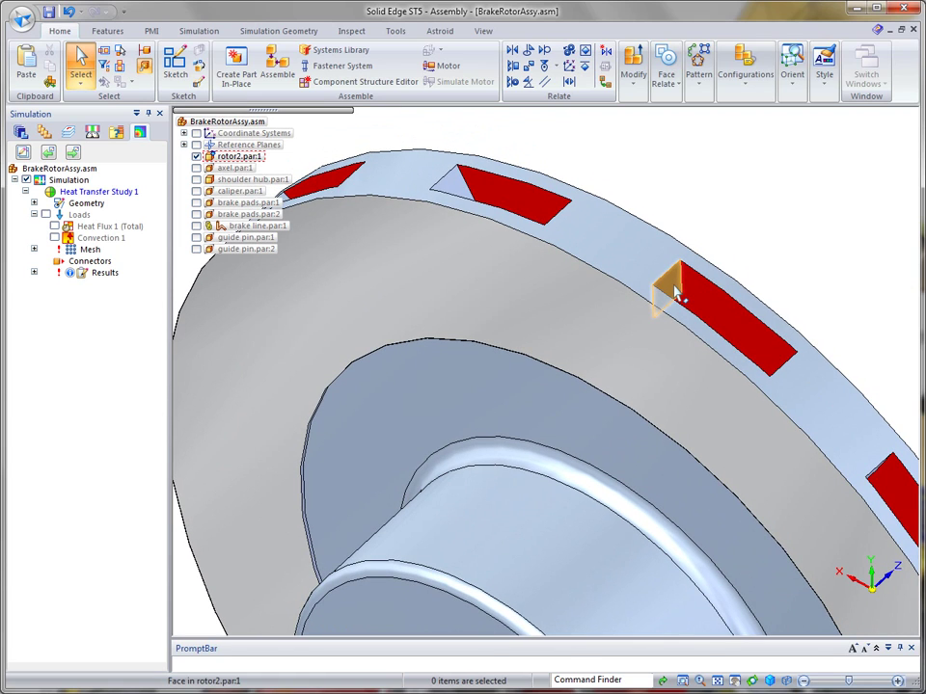
Trial-move a rim slot face 10.06 mm along the rim, then clear the edit.
click(676, 295)
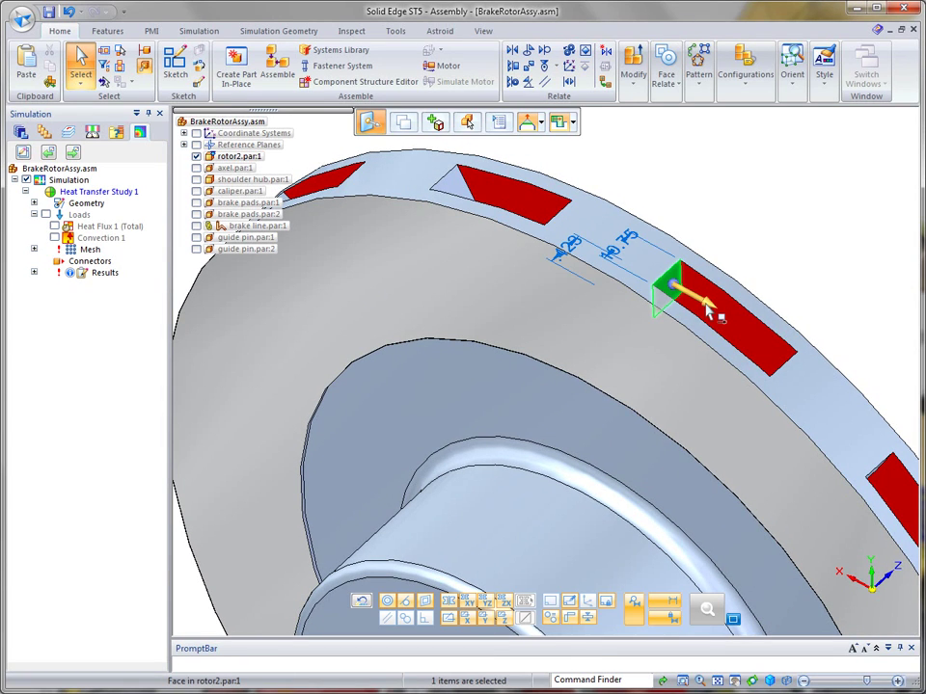
click(708, 308)
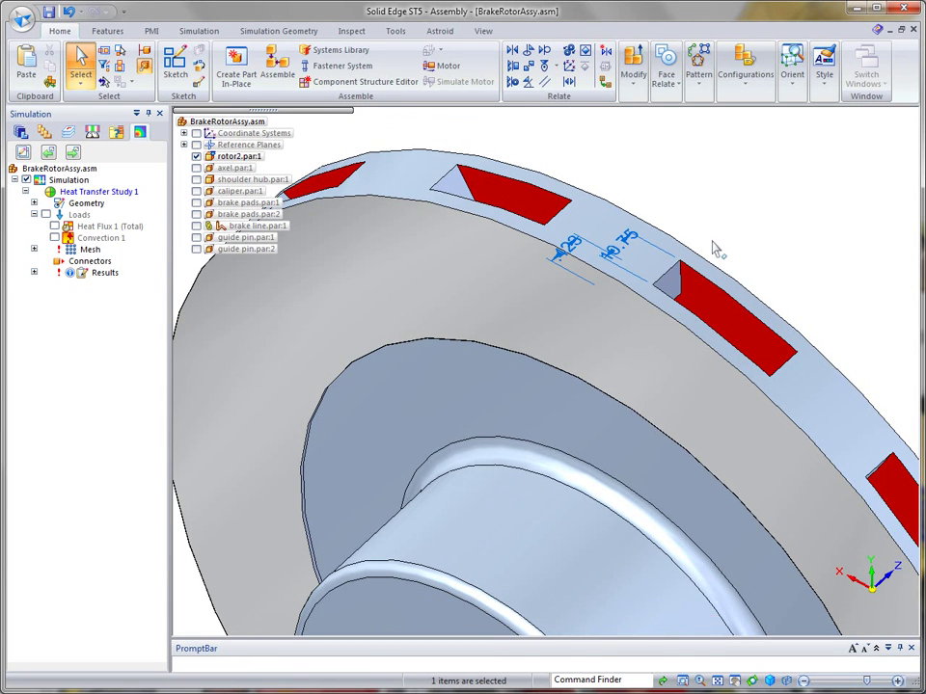
click(680, 201)
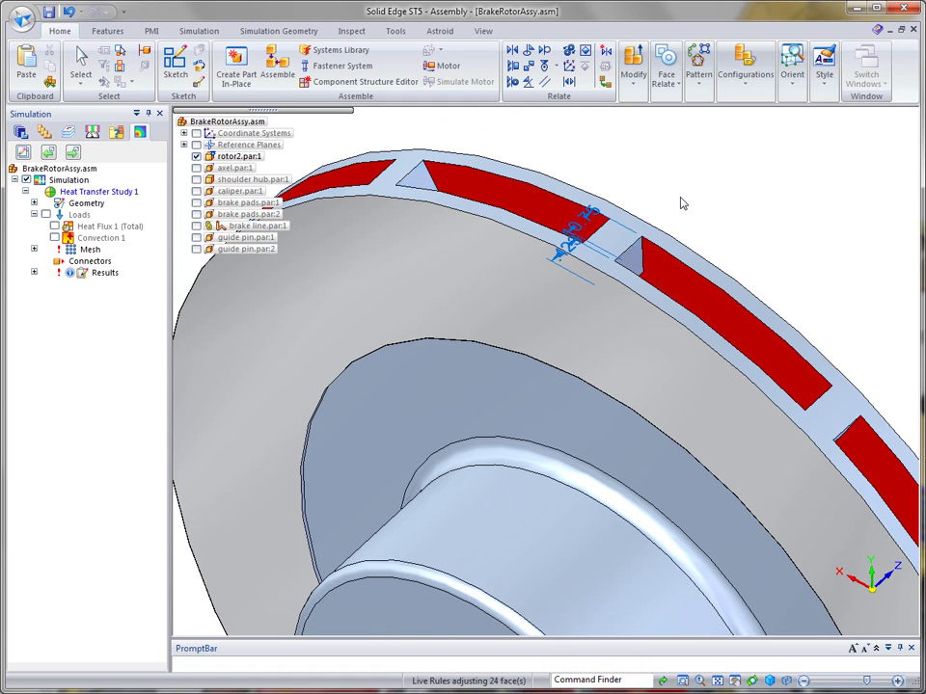
key(Escape)
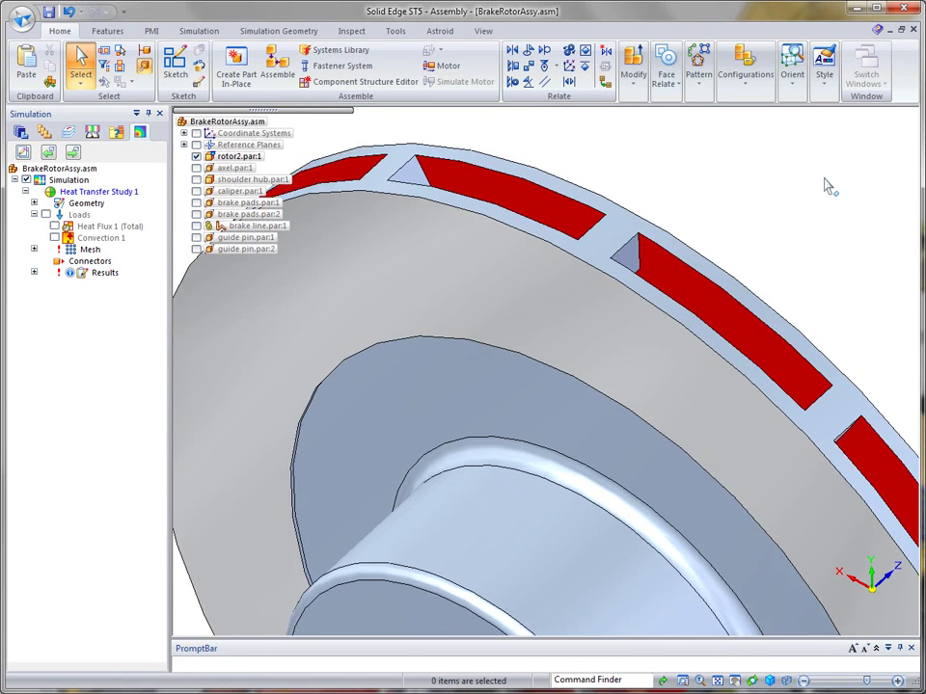
Rotate the rim slot end faces about 11 degrees around a slot corner.
scroll(827, 187, up, 2)
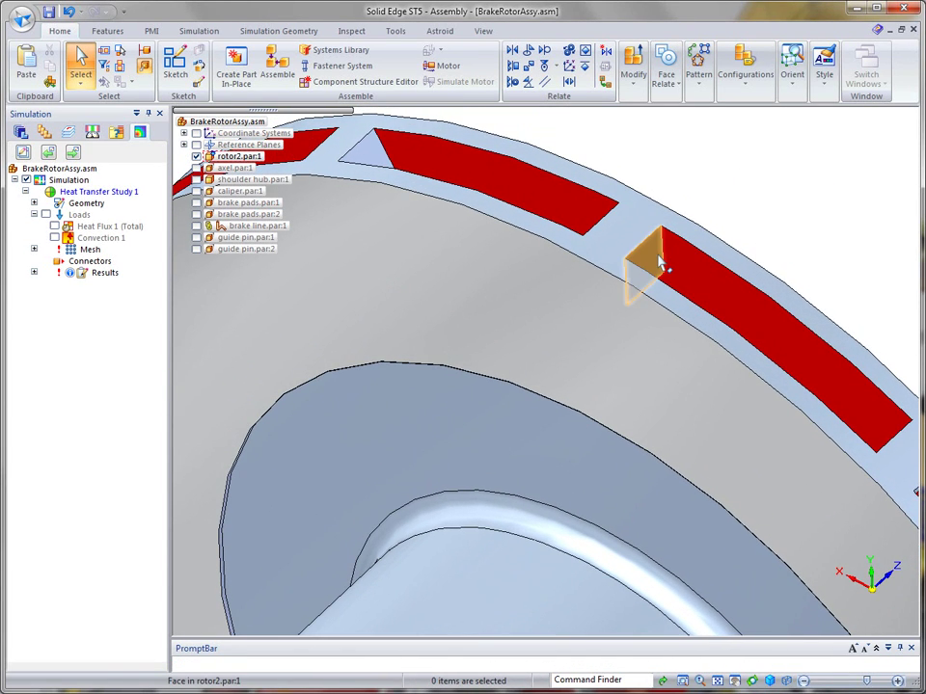
click(660, 262)
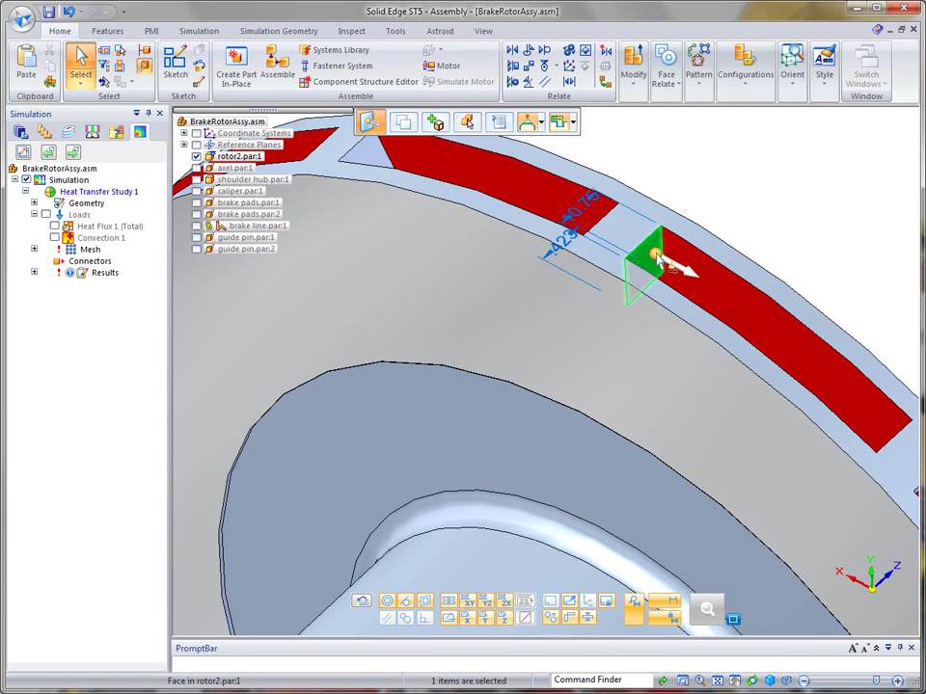
drag(656, 255, 664, 228)
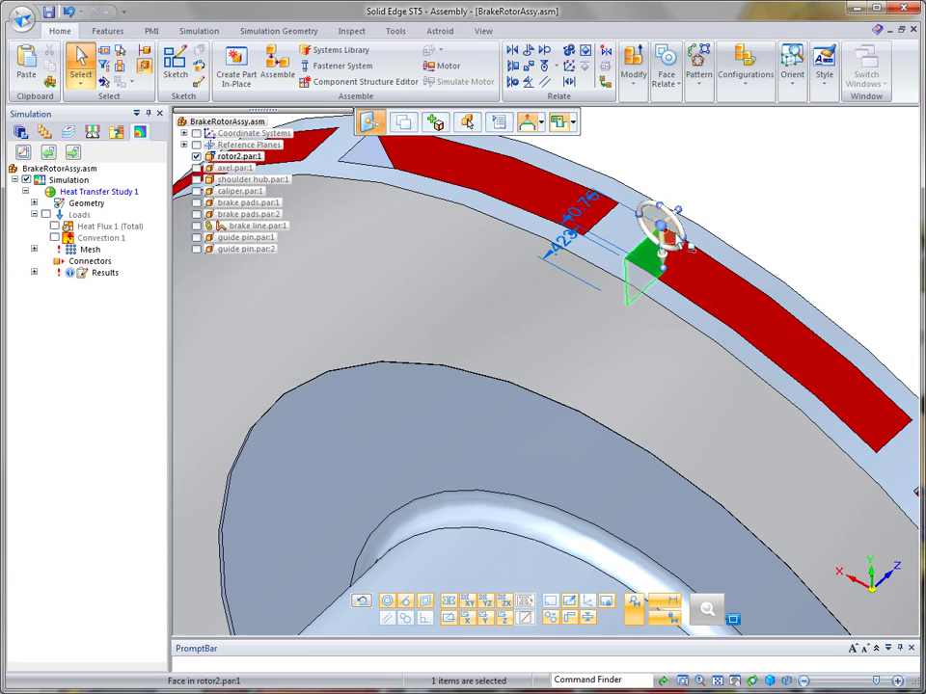
click(658, 257)
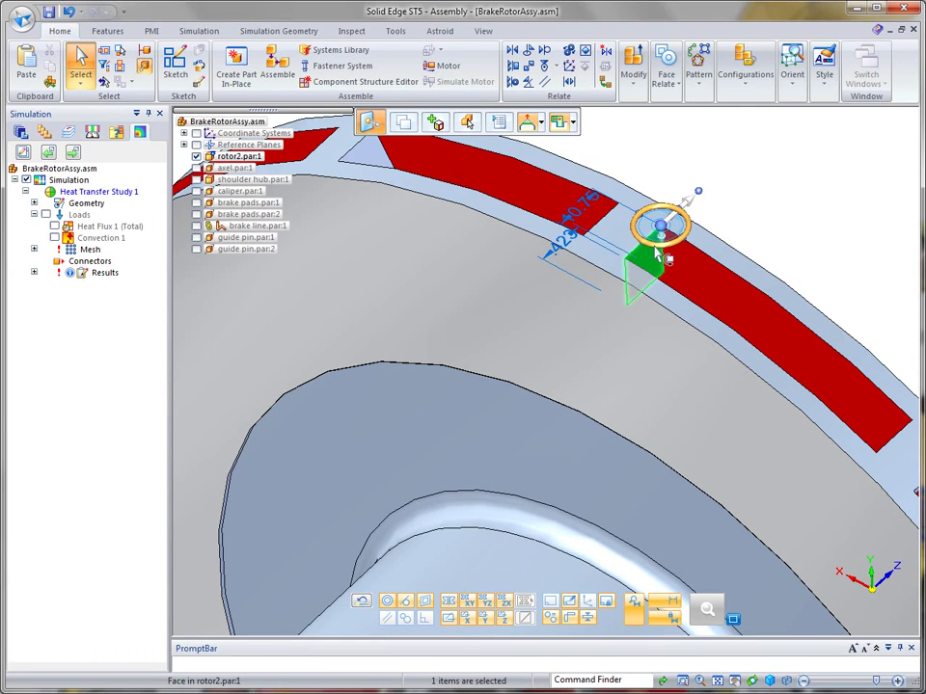
click(658, 245)
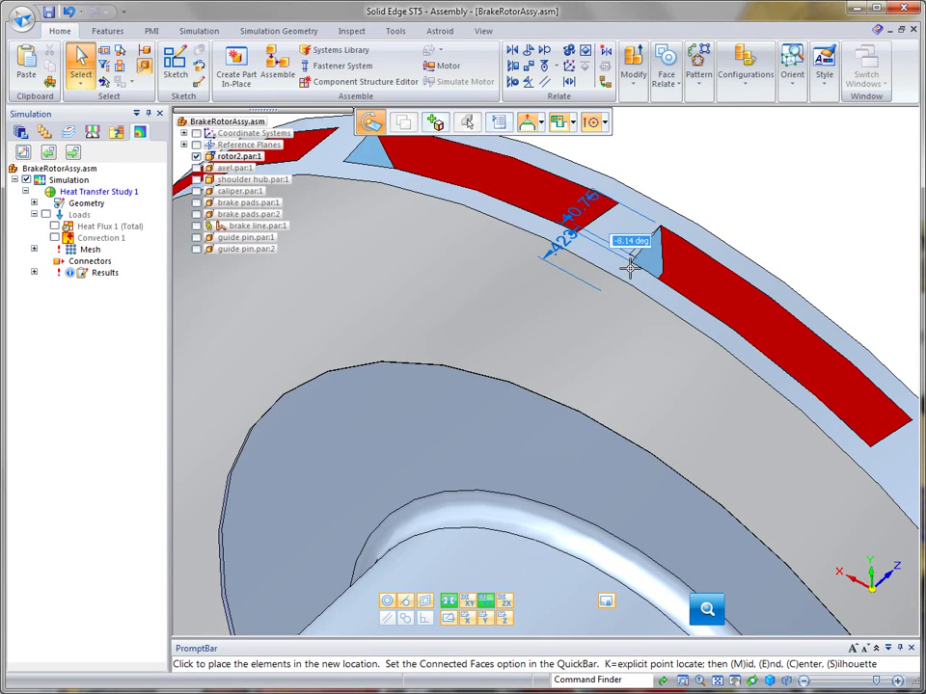
click(631, 272)
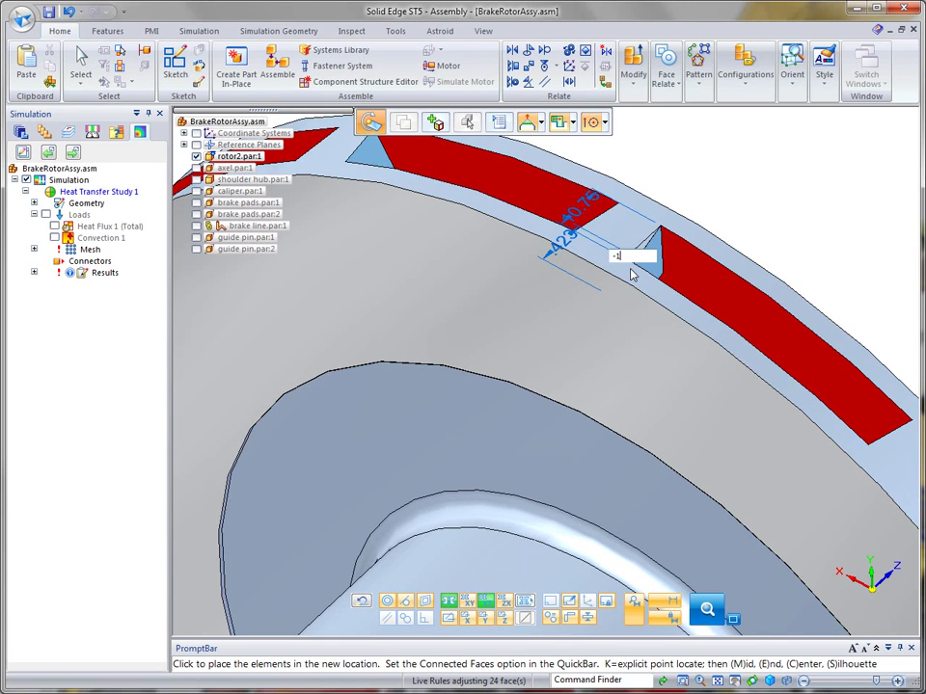
click(745, 193)
Select a rotor slot face to reveal its 10.75 mm dimension.
scroll(762, 202, down, 5)
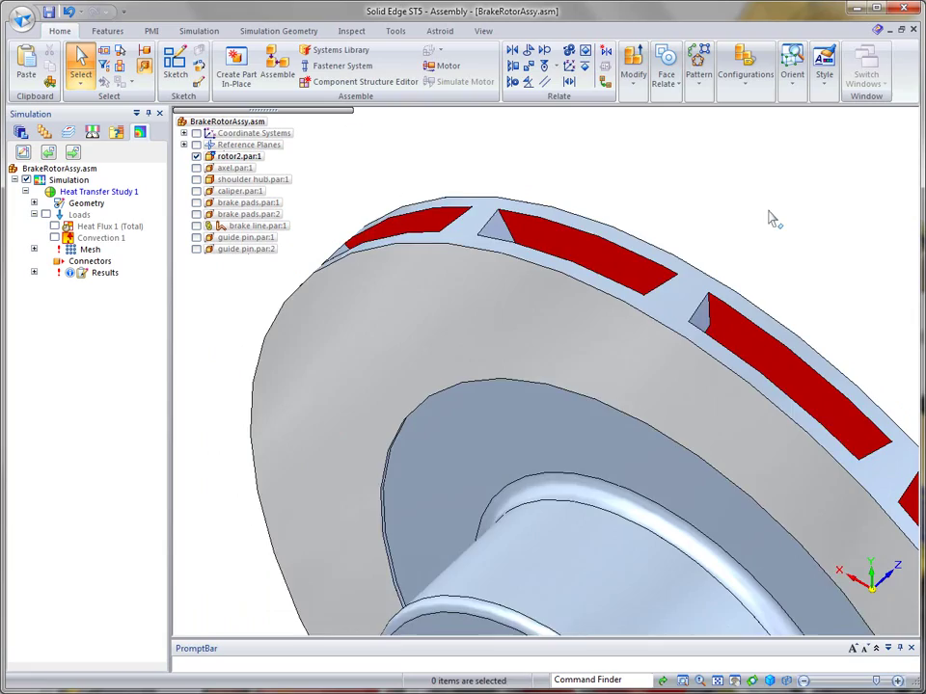
scroll(670, 214, down, 3)
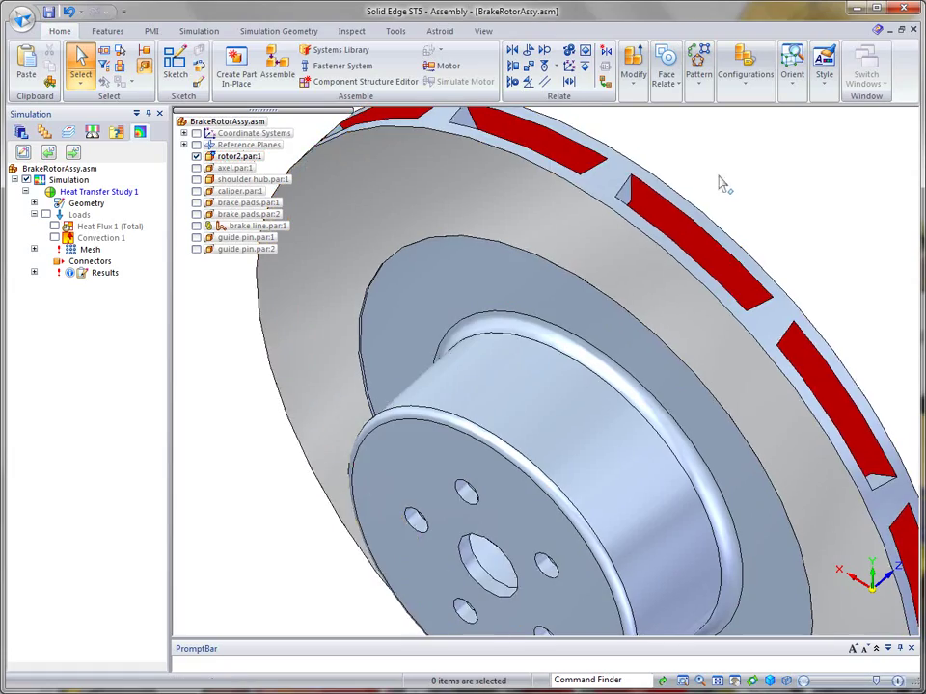
scroll(762, 183, up, 2)
scroll(712, 231, up, 2)
click(657, 260)
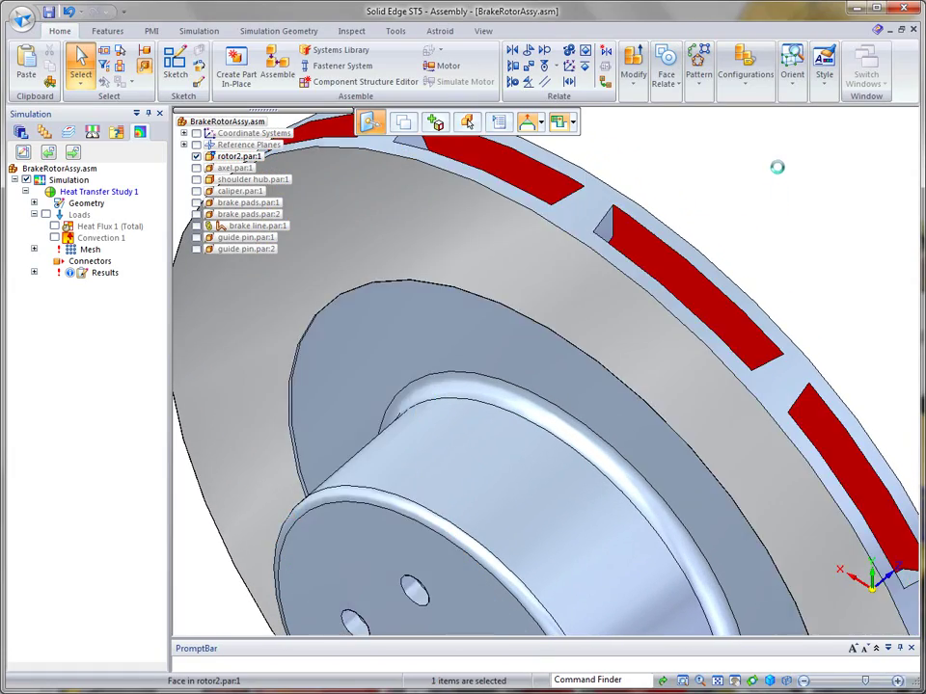
scroll(779, 182, up, 2)
scroll(762, 169, up, 2)
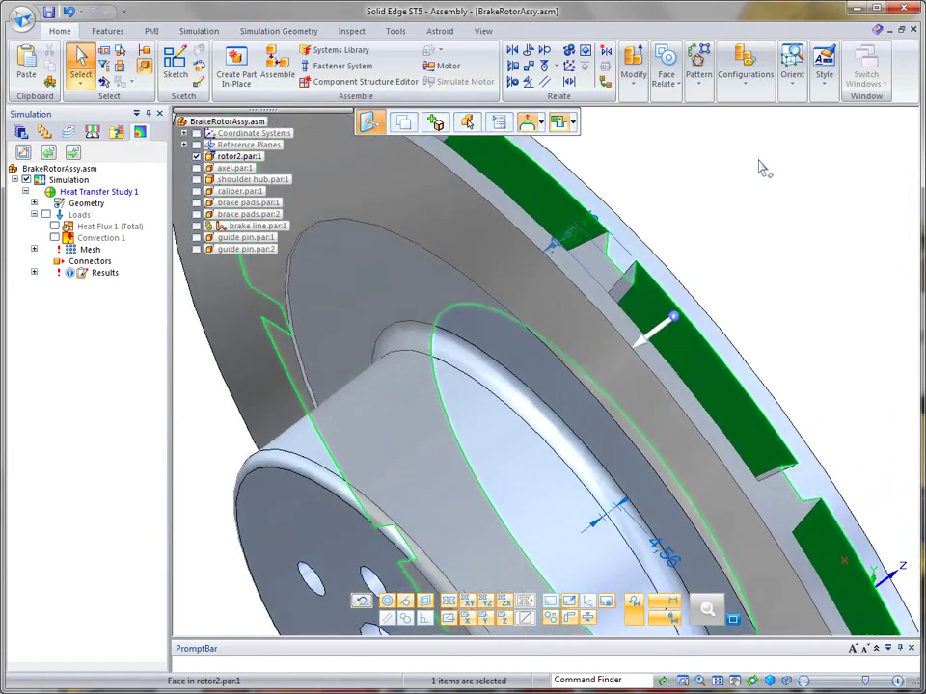
scroll(771, 175, up, 2)
scroll(776, 188, up, 2)
scroll(771, 193, up, 2)
scroll(727, 211, up, 2)
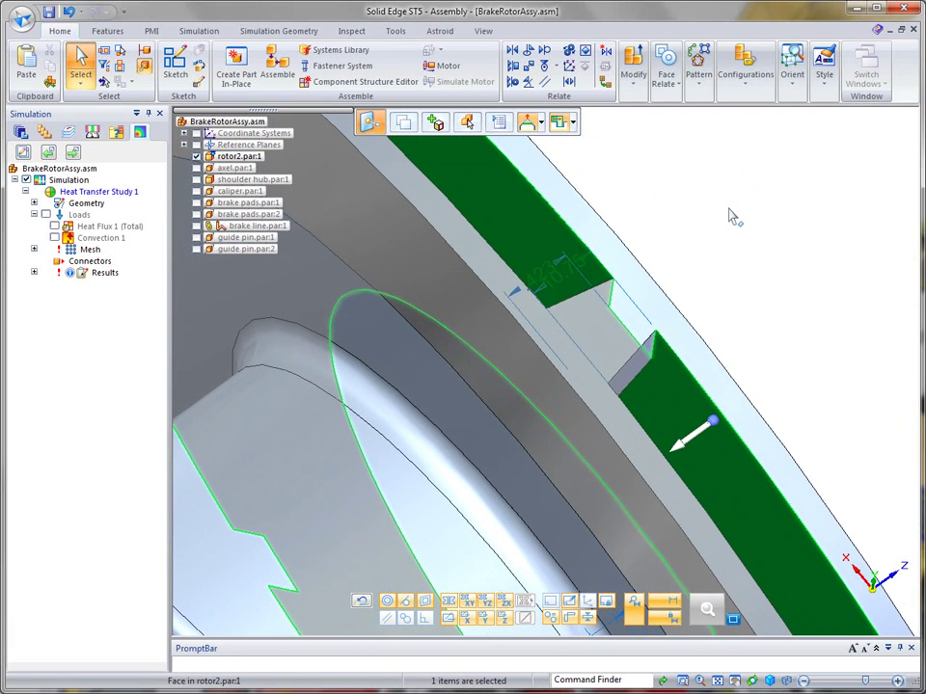
Change the slot dimension from 10.75 mm to 8.75 mm so all vent slots update.
click(567, 279)
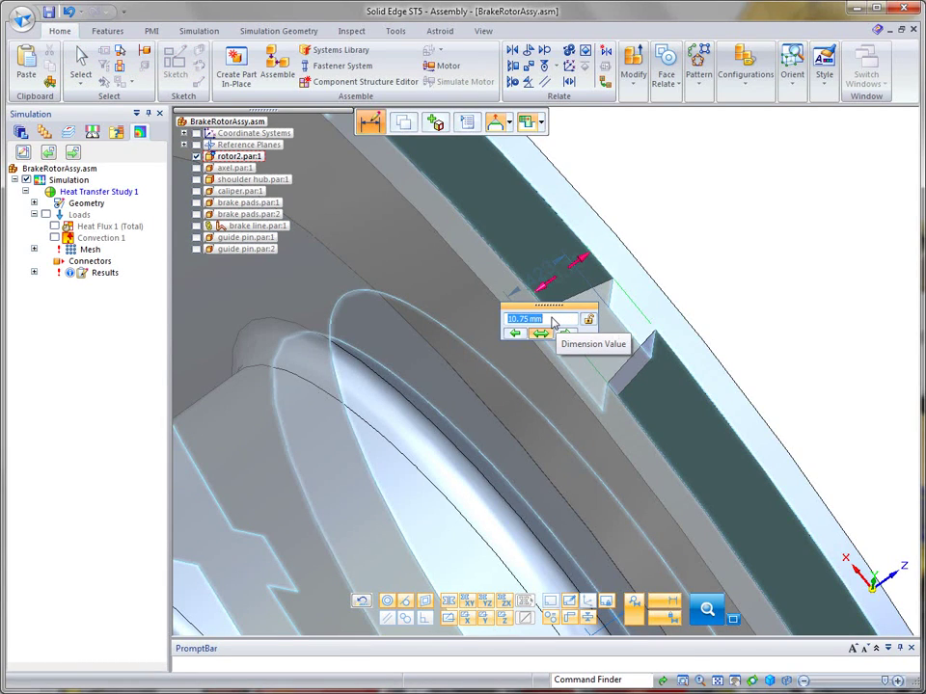
text(8.75)
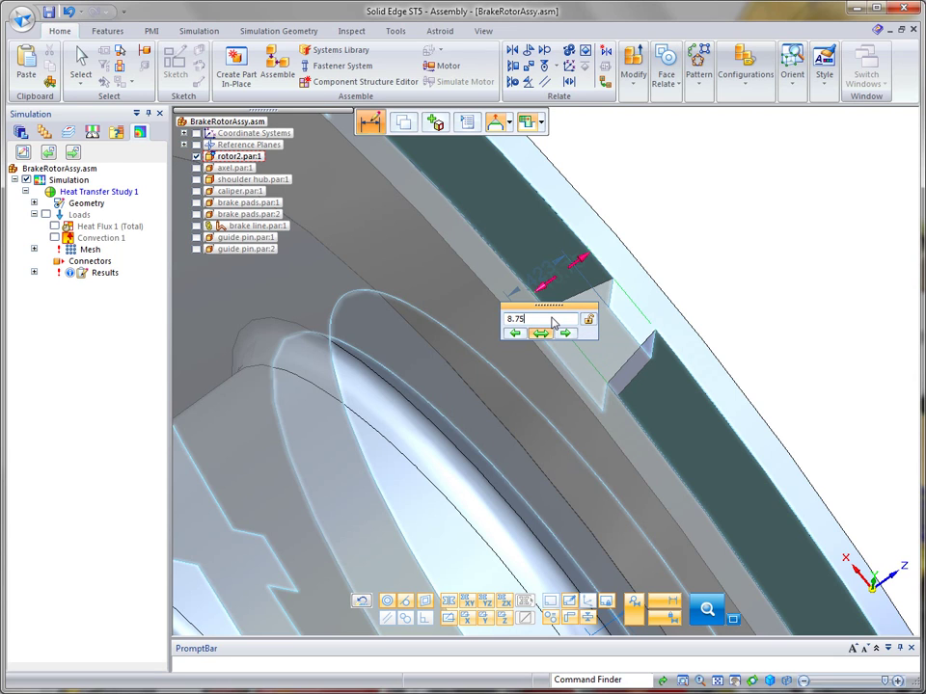
key(Return)
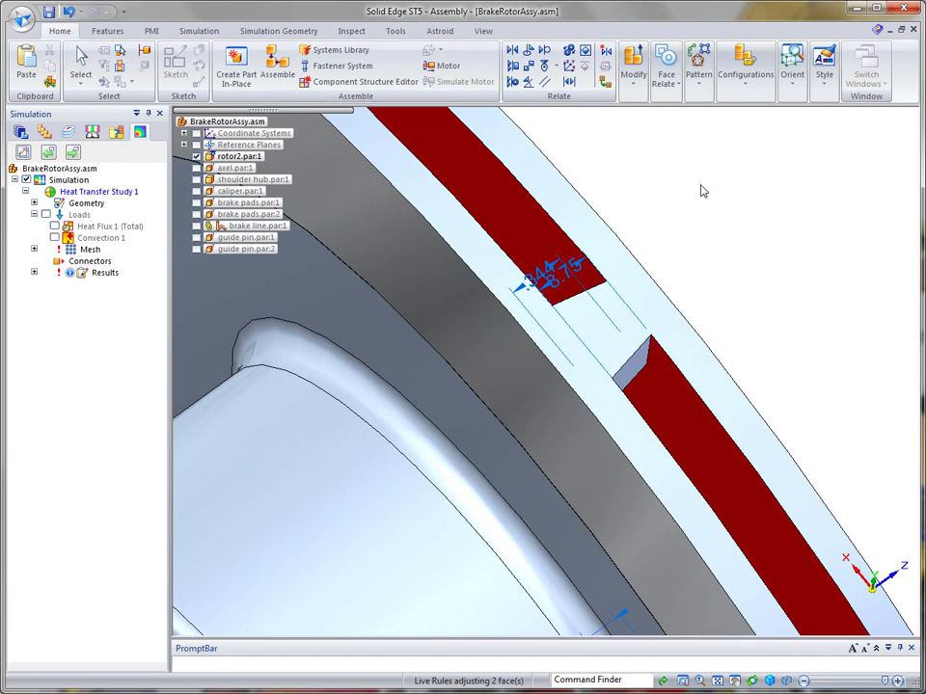
key(Escape)
scroll(608, 217, down, 3)
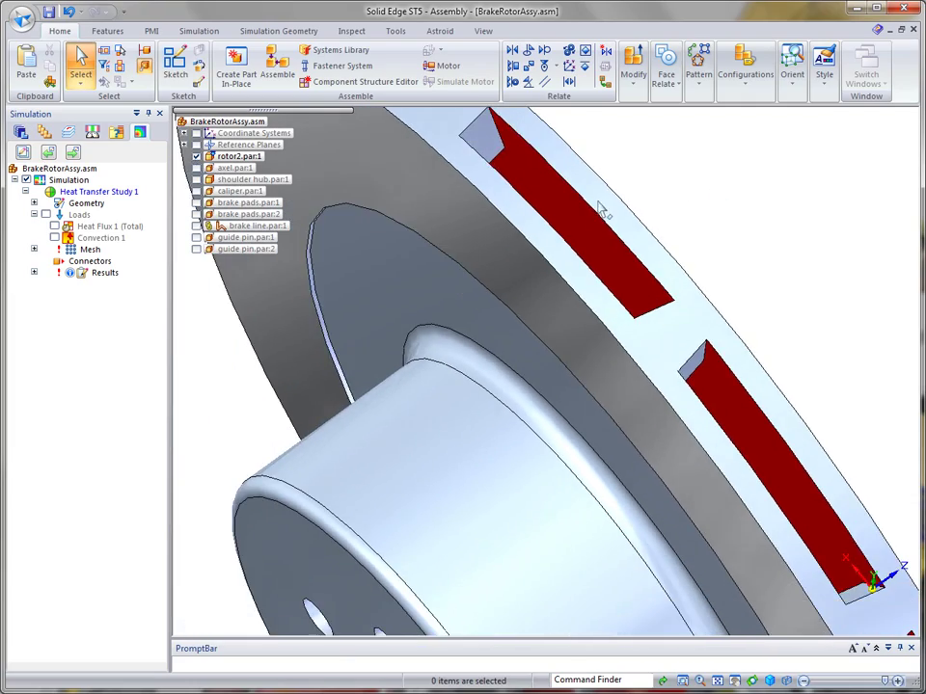
scroll(608, 212, down, 2)
scroll(655, 214, down, 2)
scroll(713, 216, down, 2)
scroll(771, 218, down, 2)
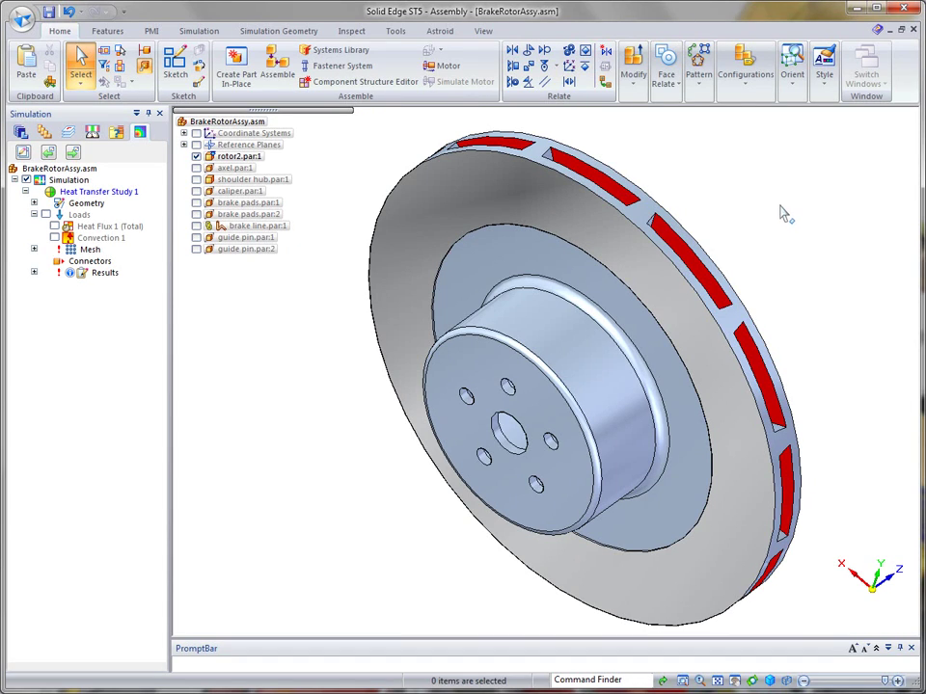
Re-mesh and re-solve Heat Transfer Study 1, giving rotor temperatures of about 59–197 °C.
click(199, 31)
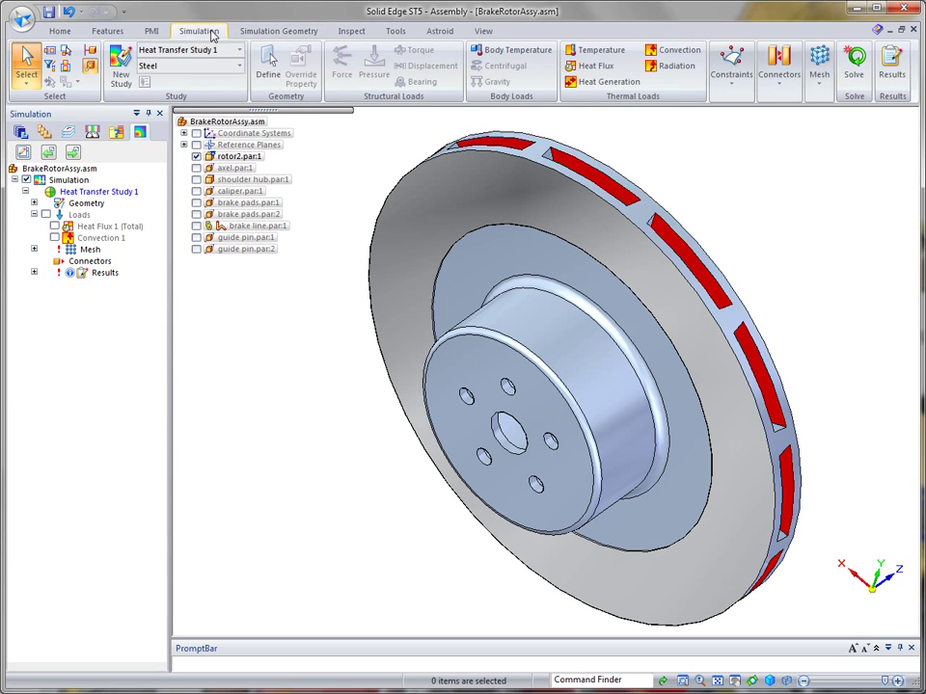
click(848, 73)
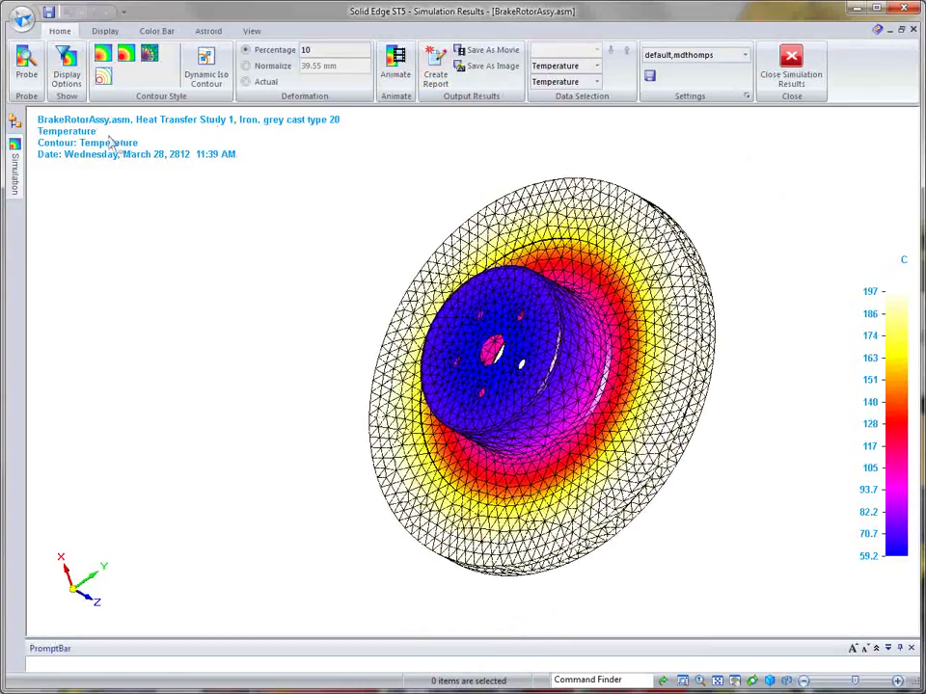
Display the rotor temperatures as isothermal line contours rather than shaded fringes.
click(68, 73)
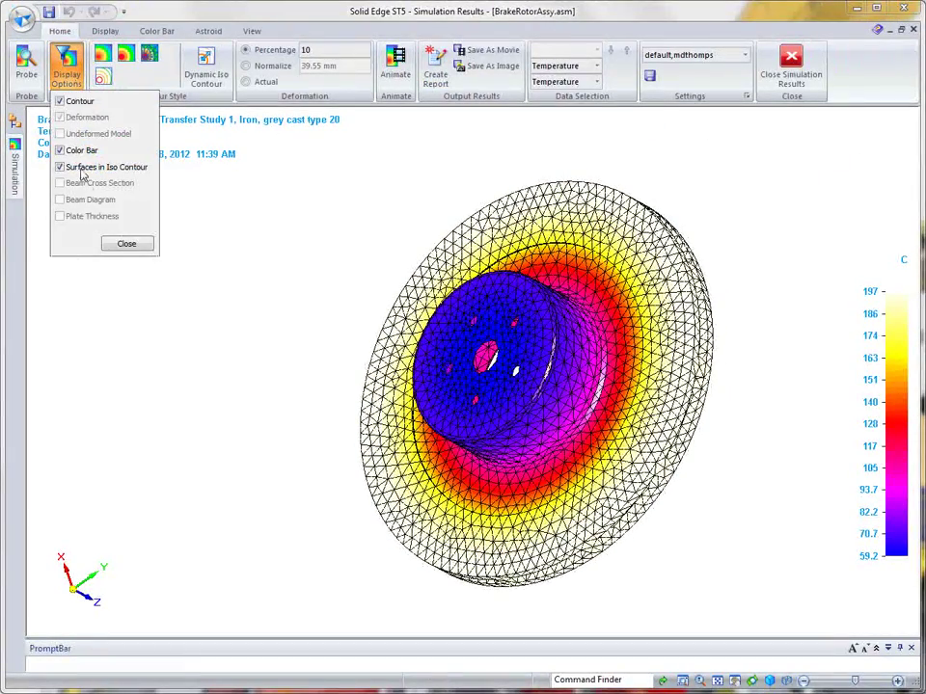
click(137, 245)
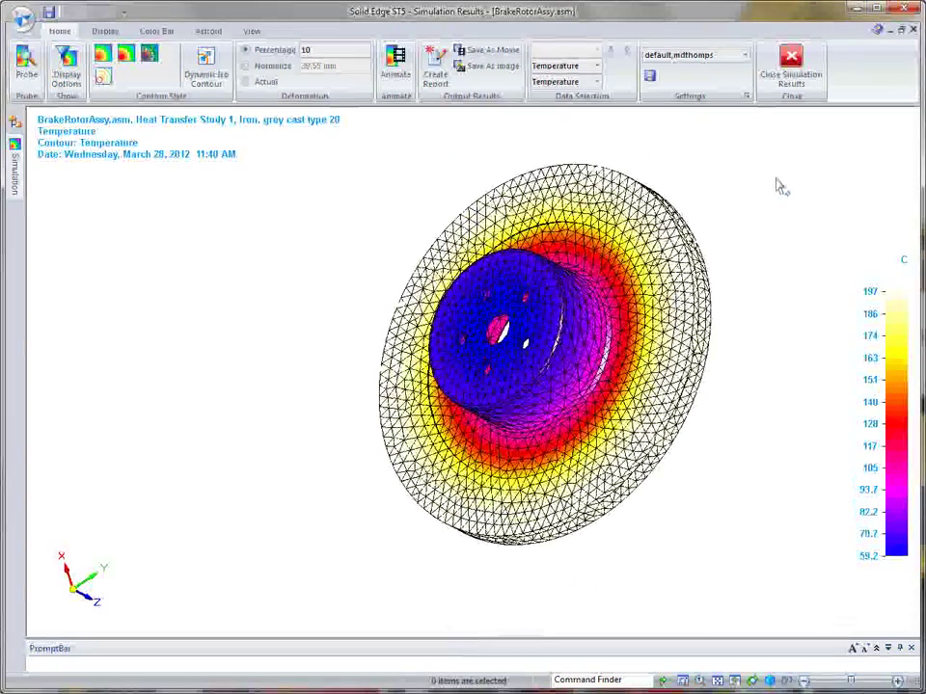
click(106, 77)
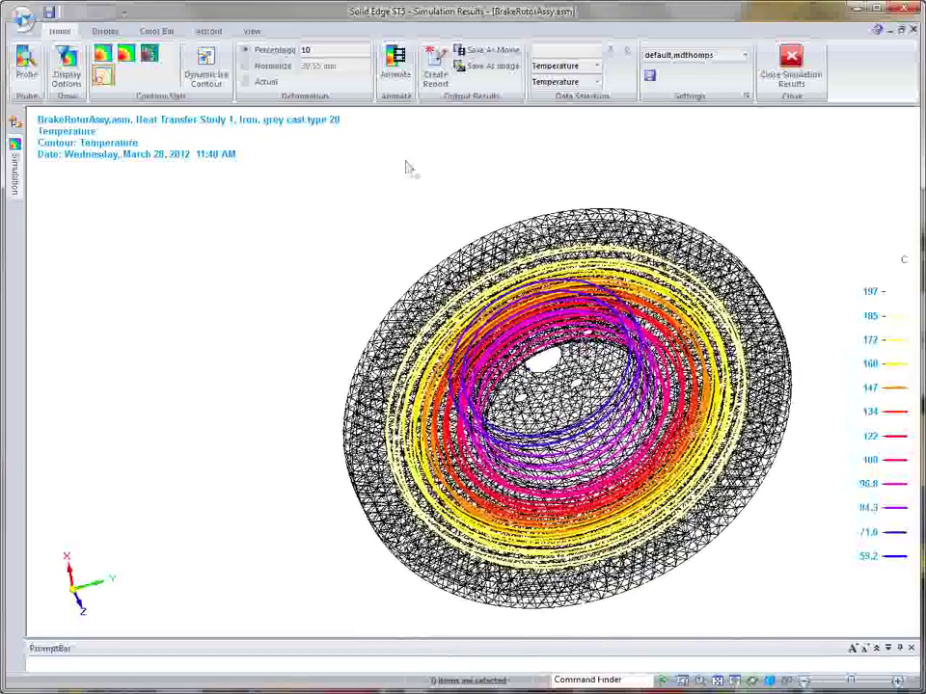
Show a dynamic iso contour on the rotor at 141 °C.
click(218, 68)
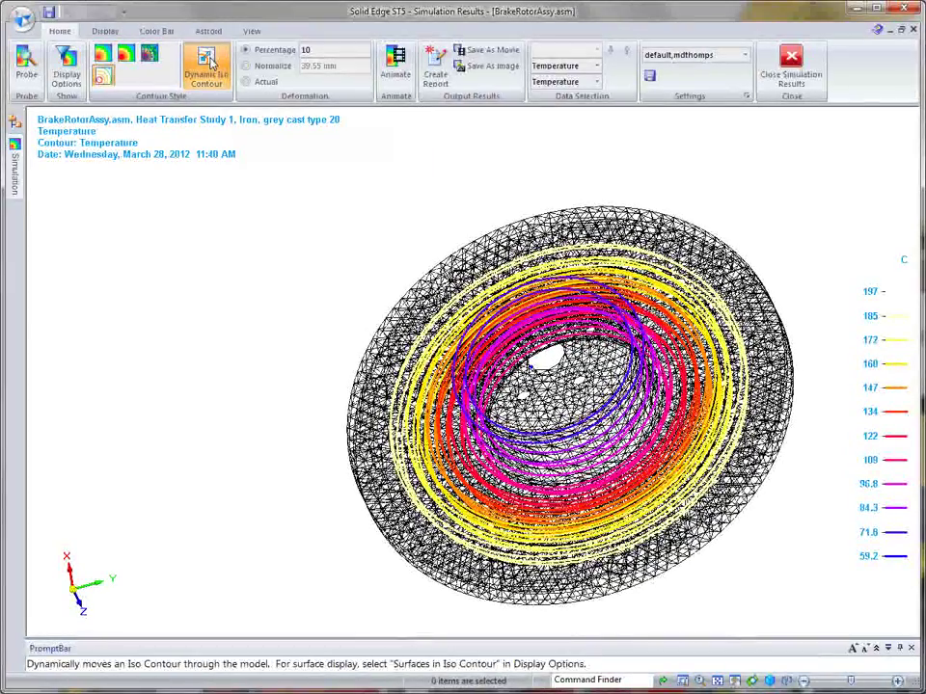
mouse_move(556, 405)
mouse_down()
mouse_move(599, 341)
mouse_move(691, 143)
mouse_up()
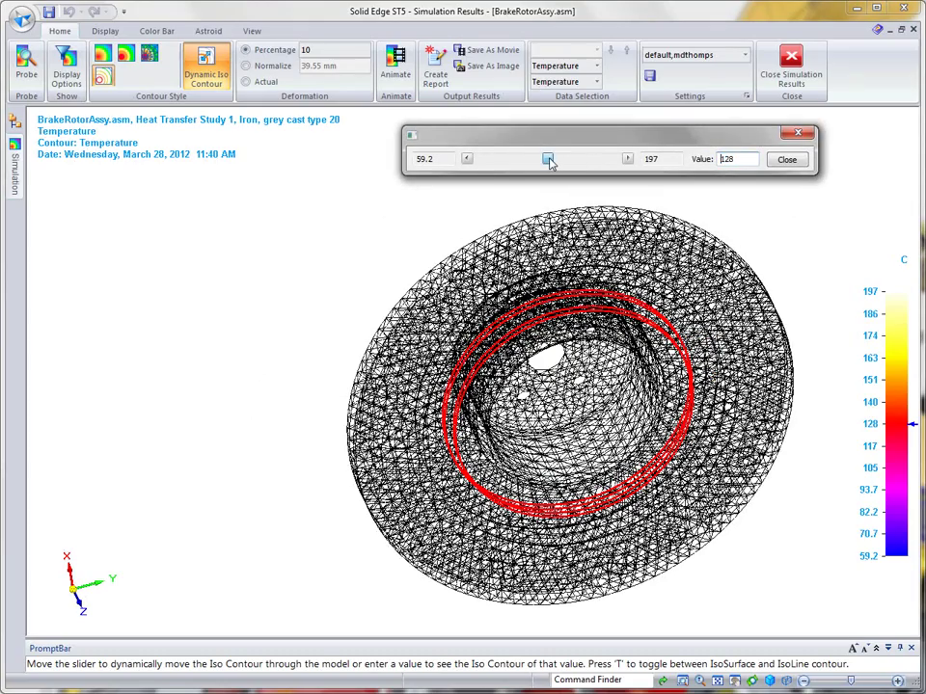
mouse_move(550, 162)
mouse_down()
mouse_move(510, 163)
mouse_move(585, 162)
mouse_up()
drag(737, 159, 719, 161)
text(141)
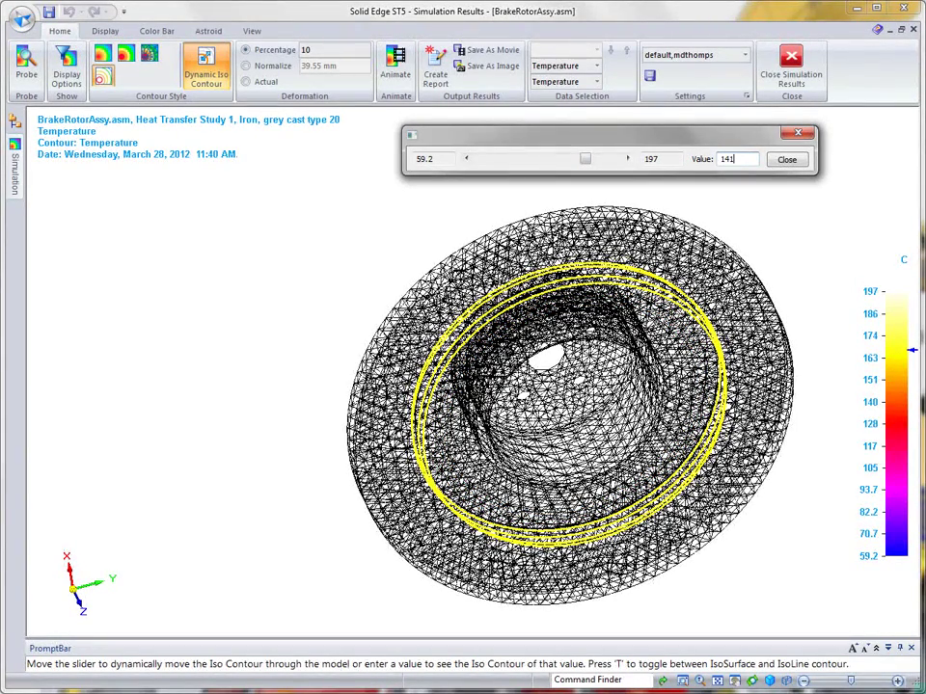
key(Return)
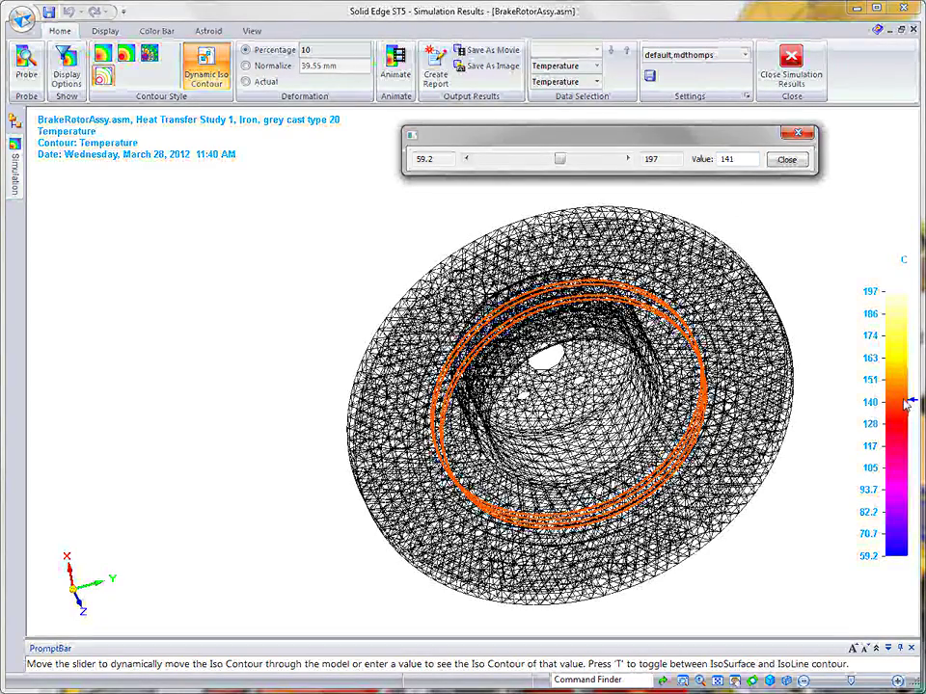
Return the temperature display to filled per-element colour contours.
middle_drag(714, 289, 744, 220)
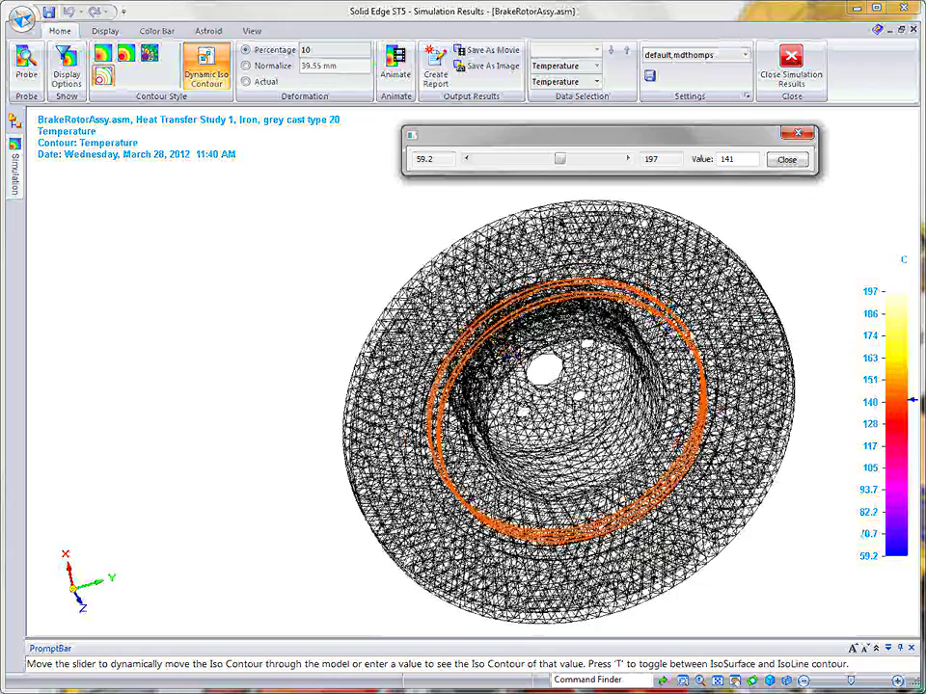
click(800, 134)
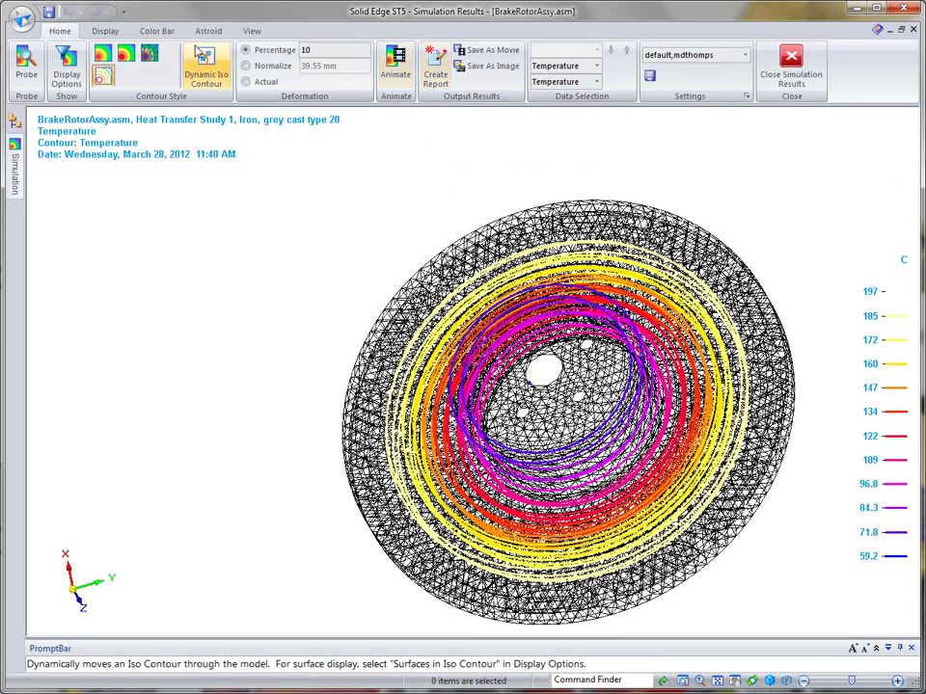
click(150, 53)
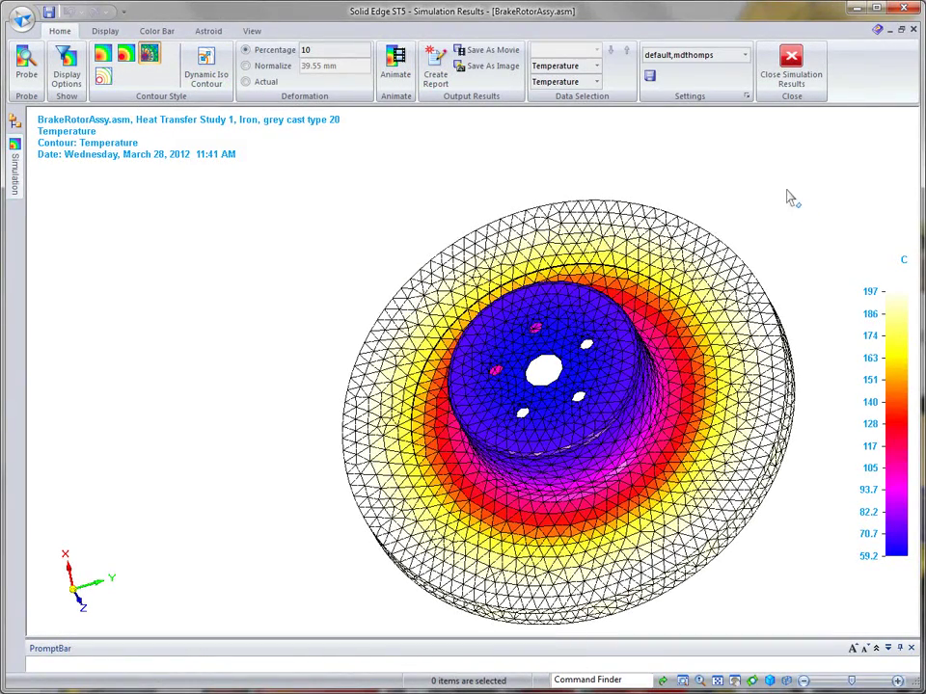
Show temperature results for Heat Transfer-Static Study 1, spanning about 51–196 °C.
click(791, 66)
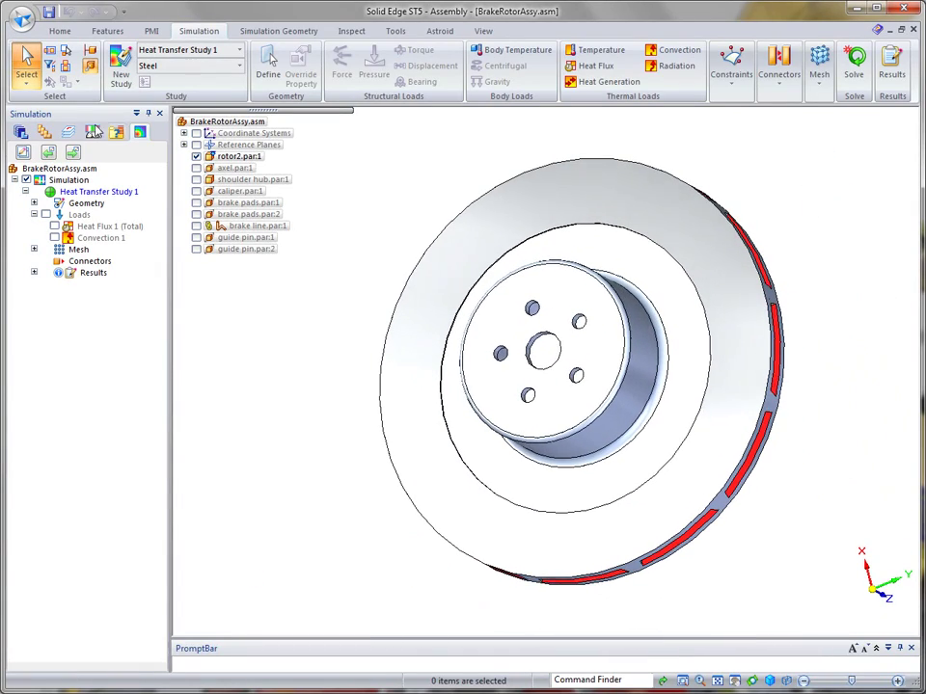
click(74, 154)
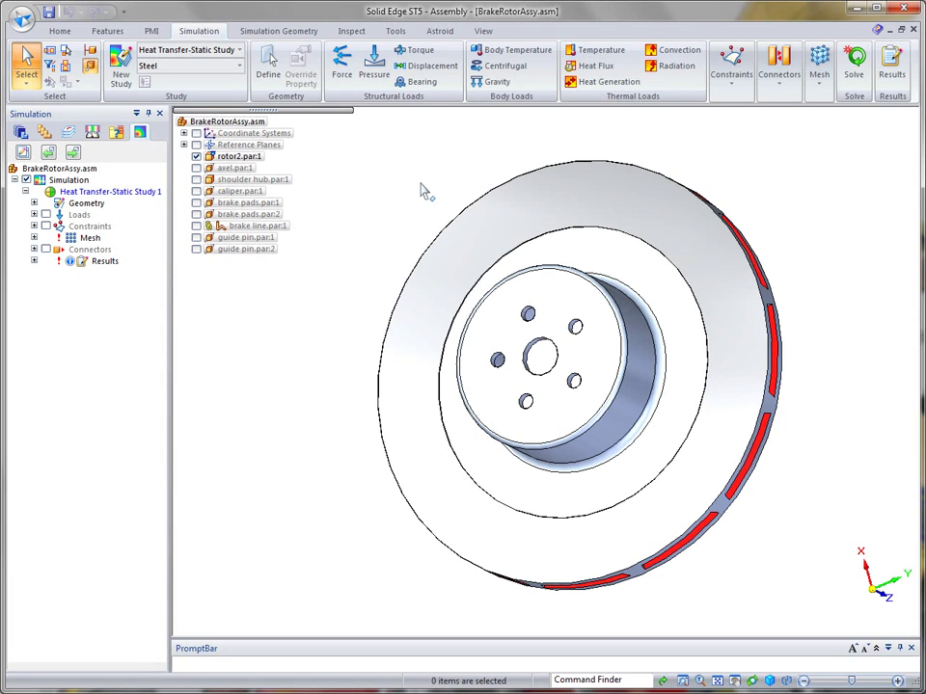
click(893, 73)
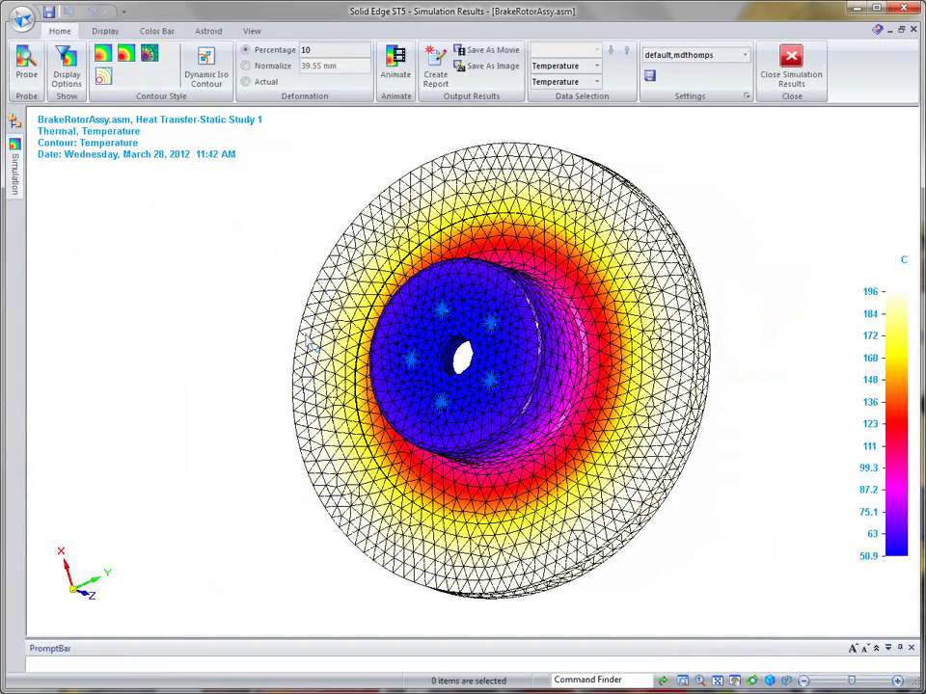
Rotate the rotor slightly to inspect the coupled study's temperatures.
middle_drag(306, 343, 238, 309)
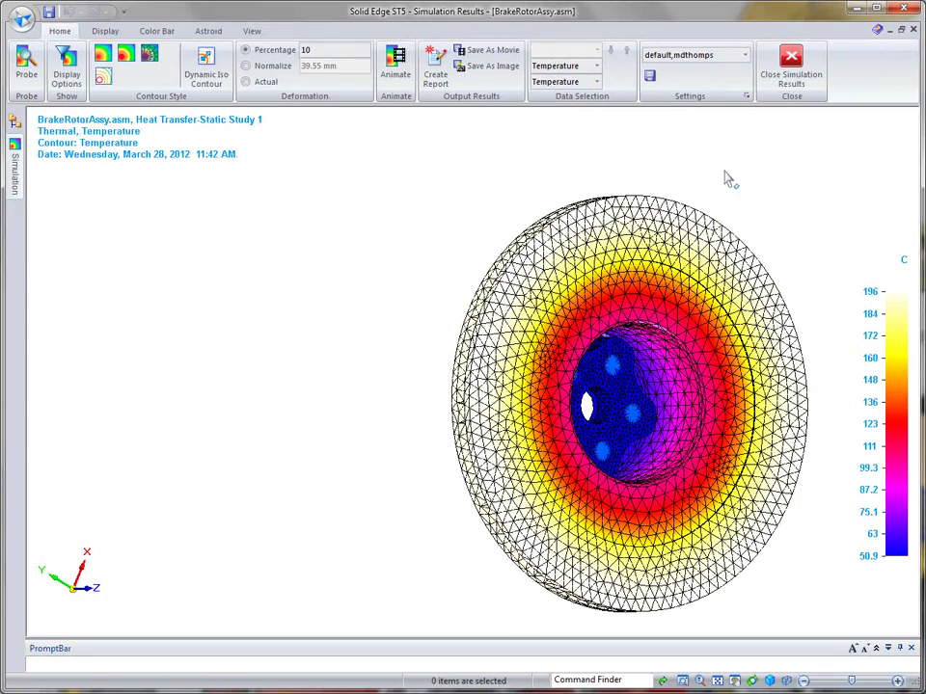
Show the coupled study's Von Mises stress, then total displacement of 0–0.225 mm.
click(597, 66)
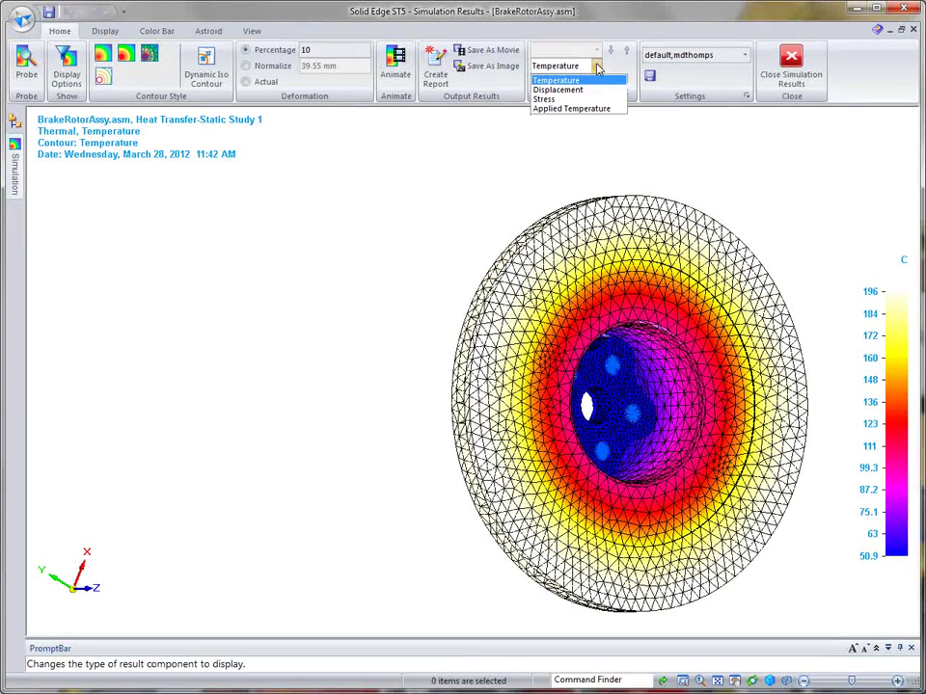
click(558, 100)
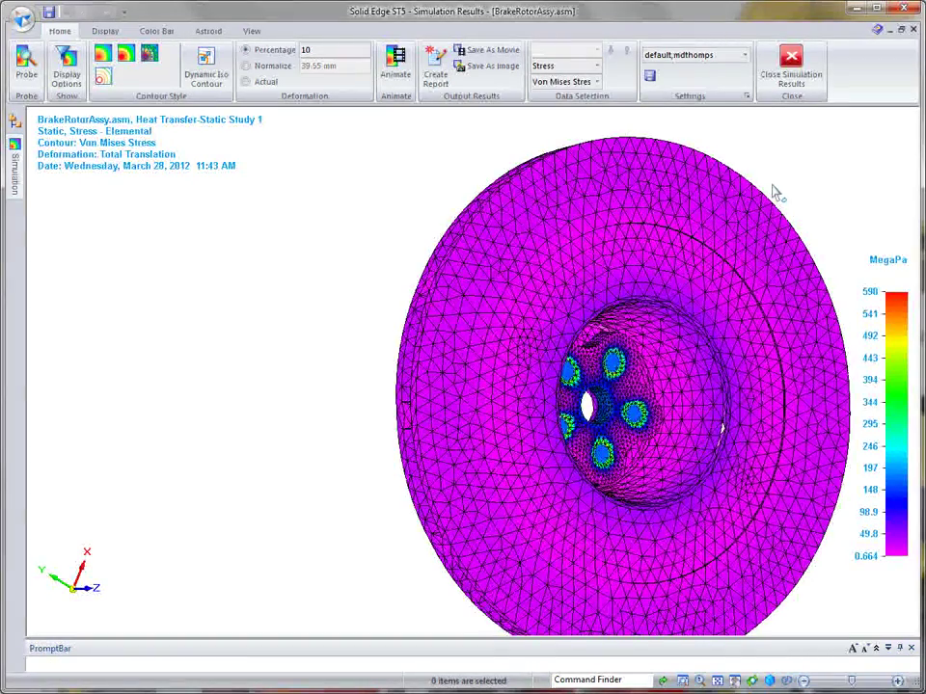
mouse_move(777, 192)
middle_down()
mouse_move(806, 196)
mouse_move(672, 129)
middle_up()
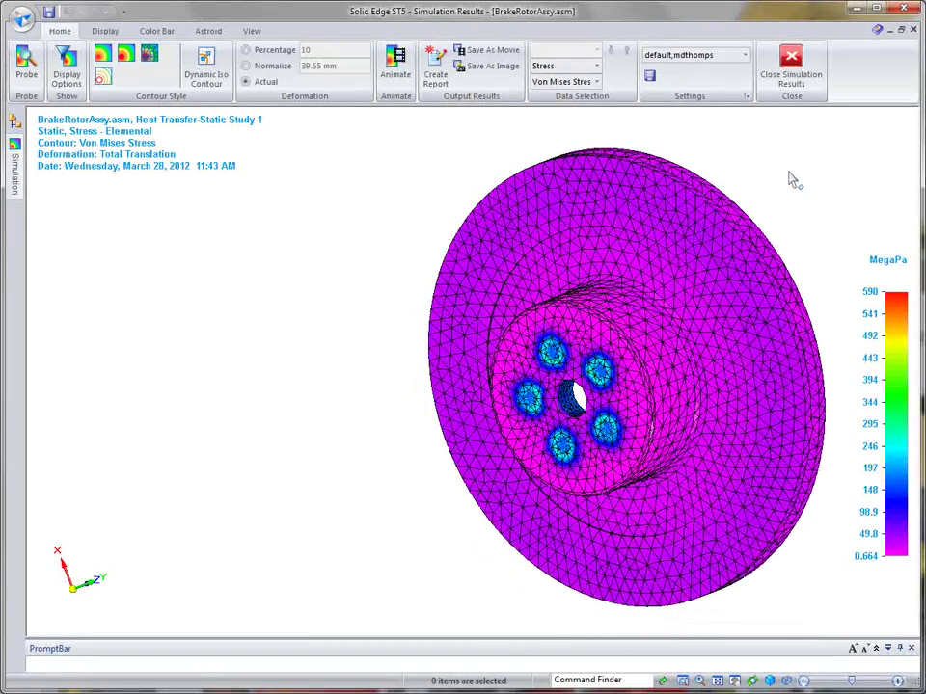
click(596, 65)
click(567, 89)
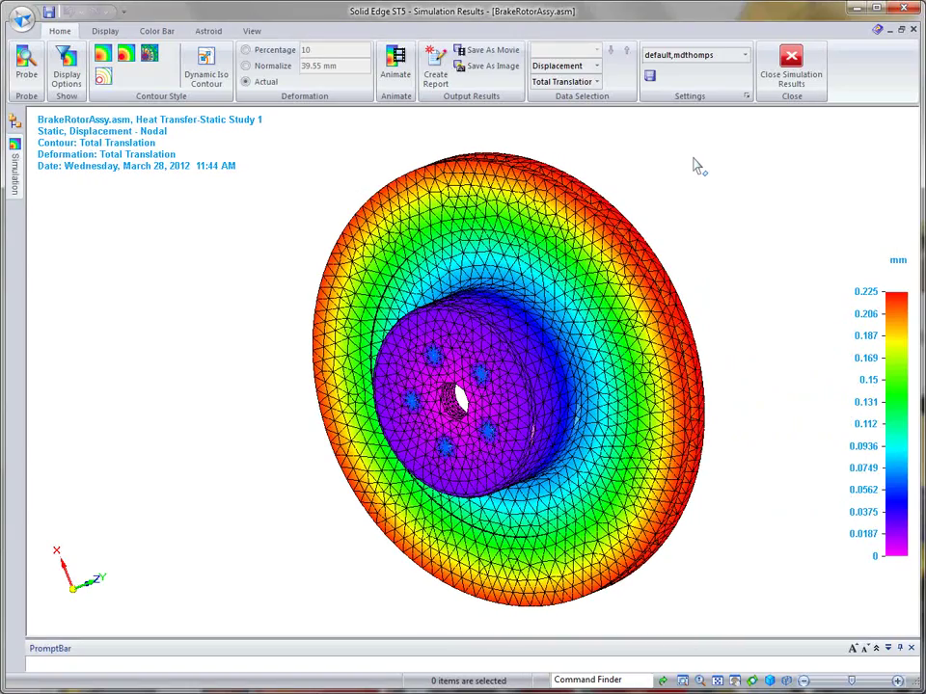
Generate a webpage (.html) report for Heat Transfer-Static Study 1, accepting the warning.
click(436, 77)
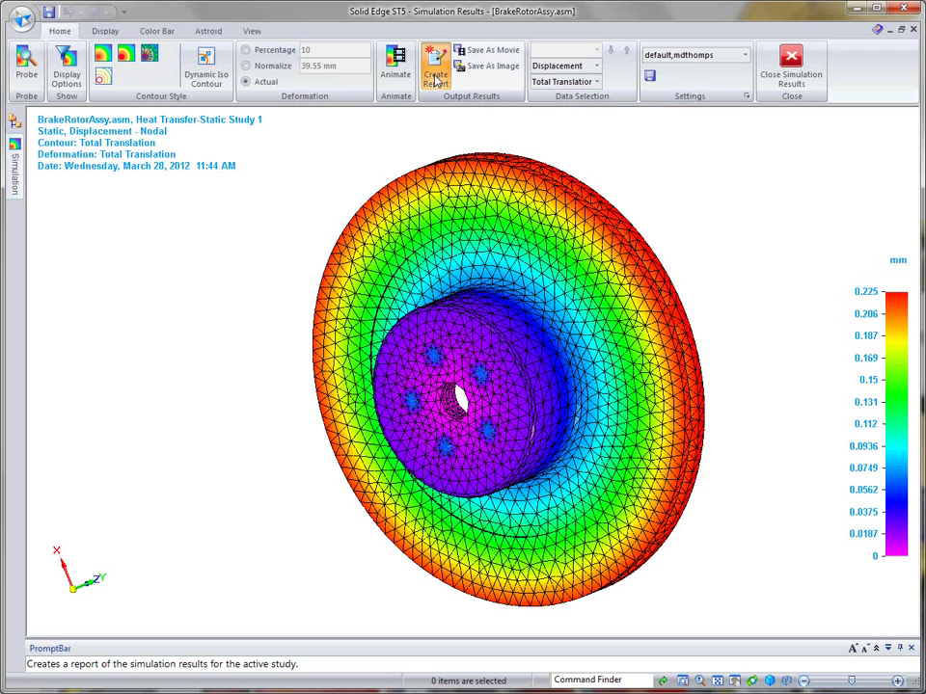
click(494, 385)
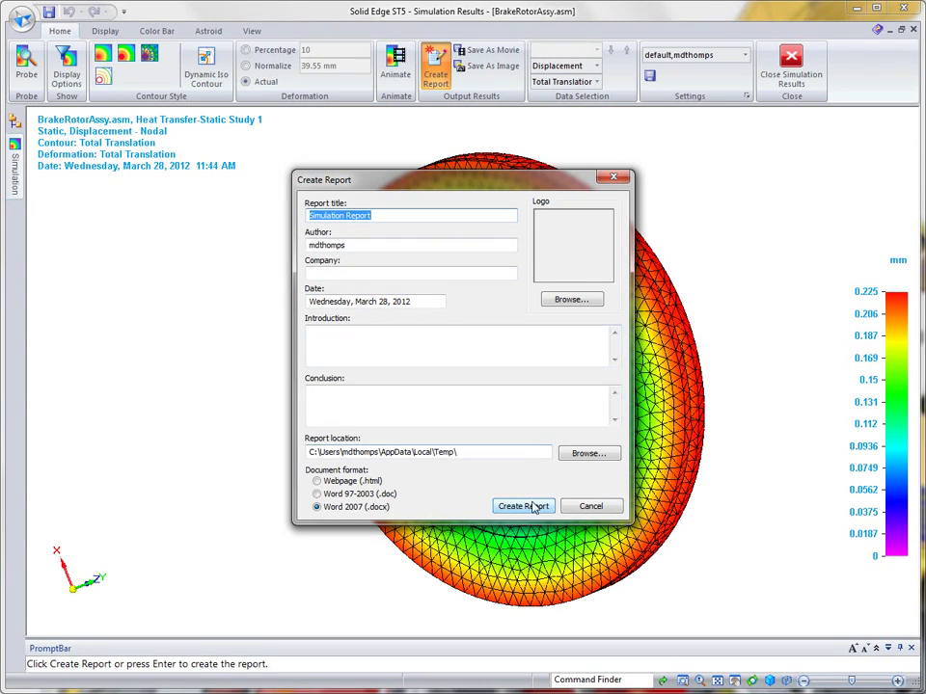
click(318, 483)
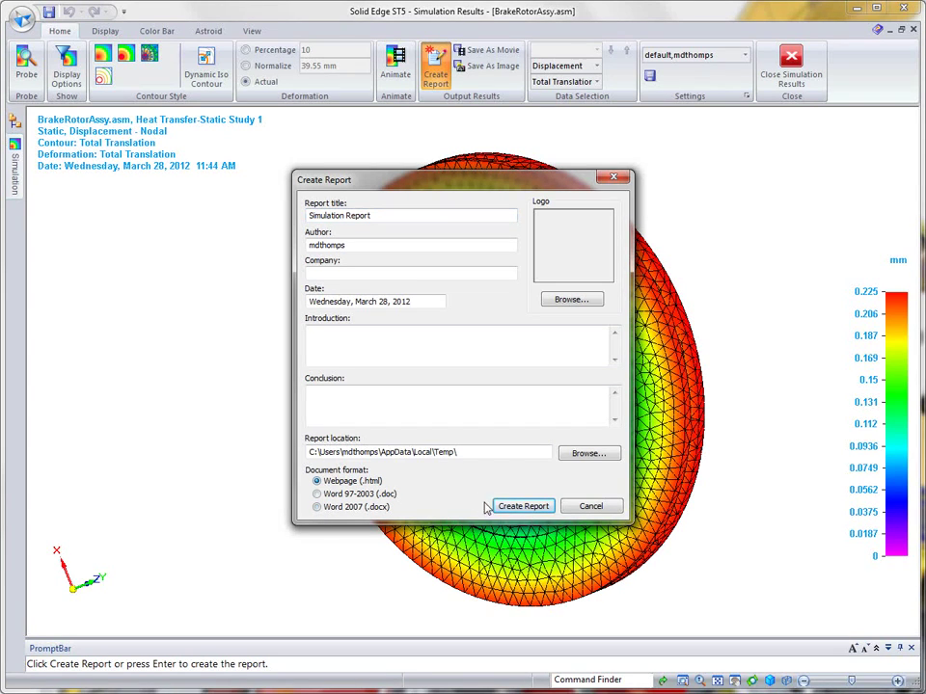
click(530, 507)
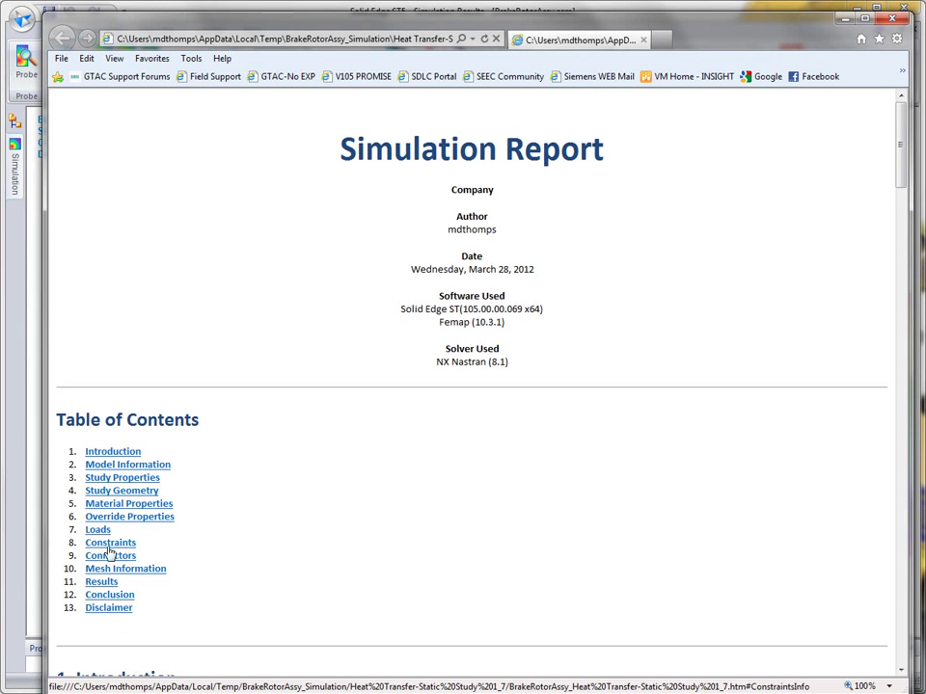
Browse the report's Results section for displacement and stress, then close the browser.
click(102, 583)
scroll(502, 310, down, 4)
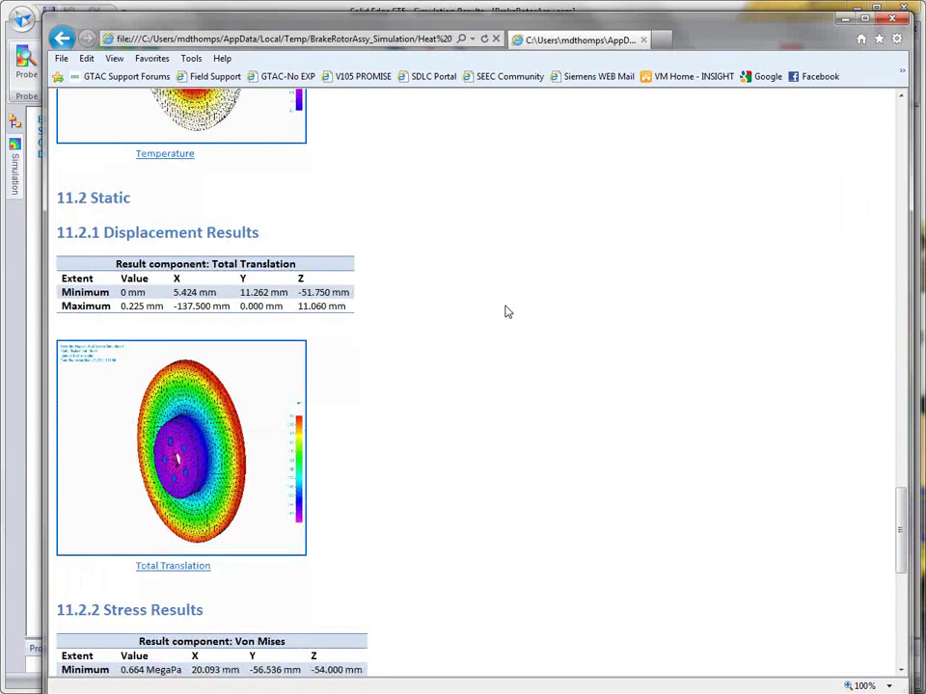
scroll(503, 311, down, 3)
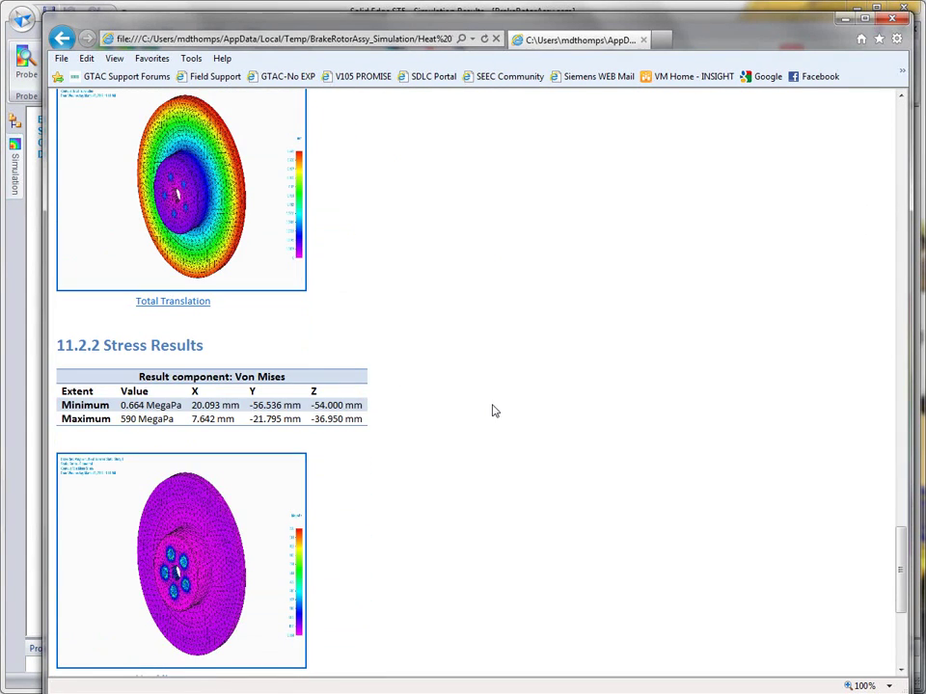
scroll(490, 415, up, 3)
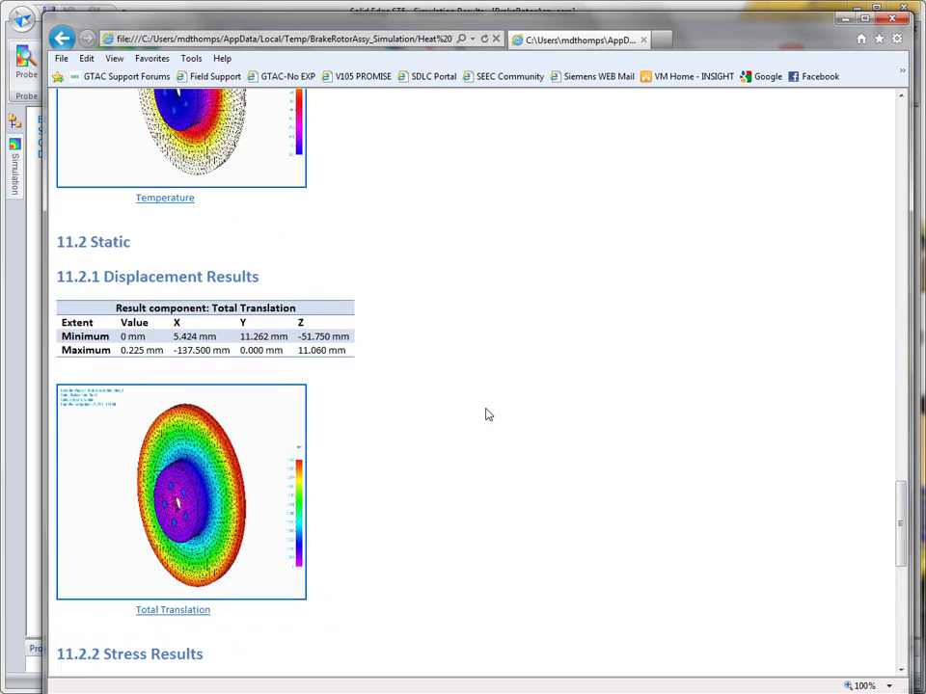
scroll(486, 414, up, 3)
scroll(482, 415, up, 5)
scroll(482, 415, up, 5)
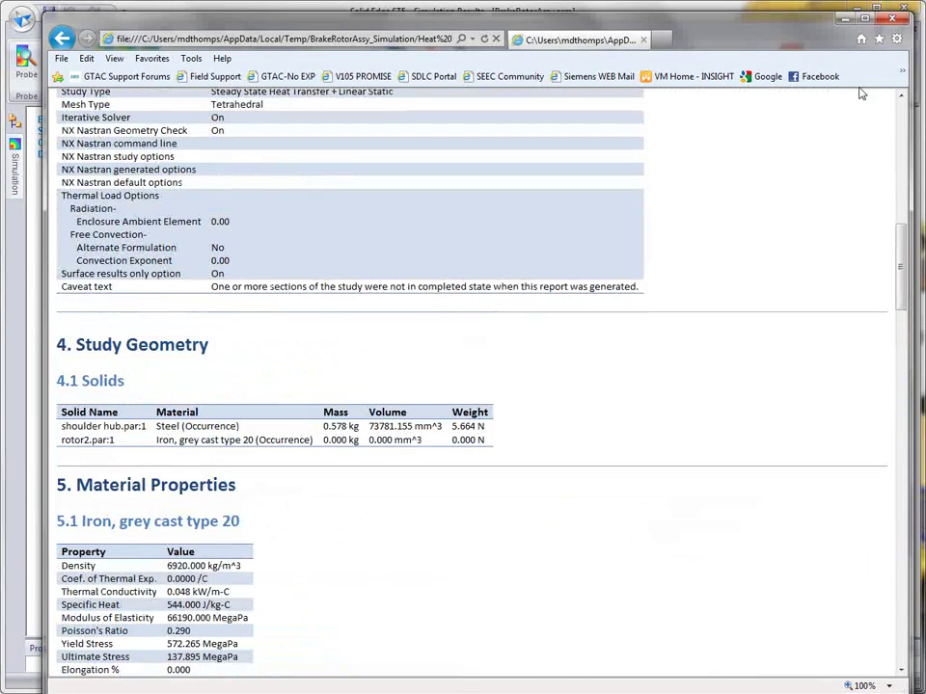
click(897, 20)
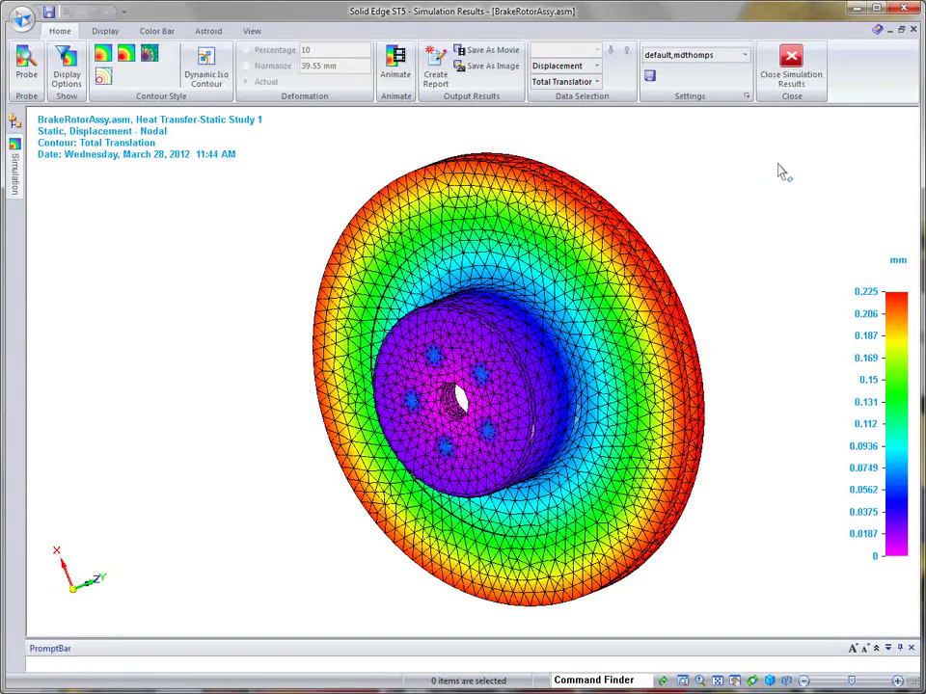
Close the simulation results to return to the brake rotor assembly.
click(791, 64)
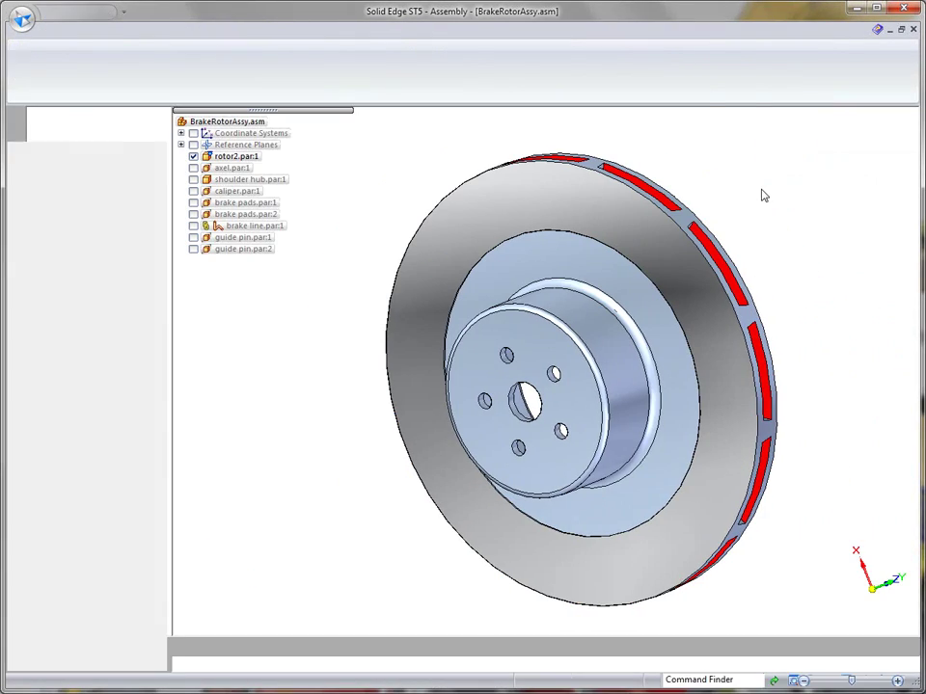